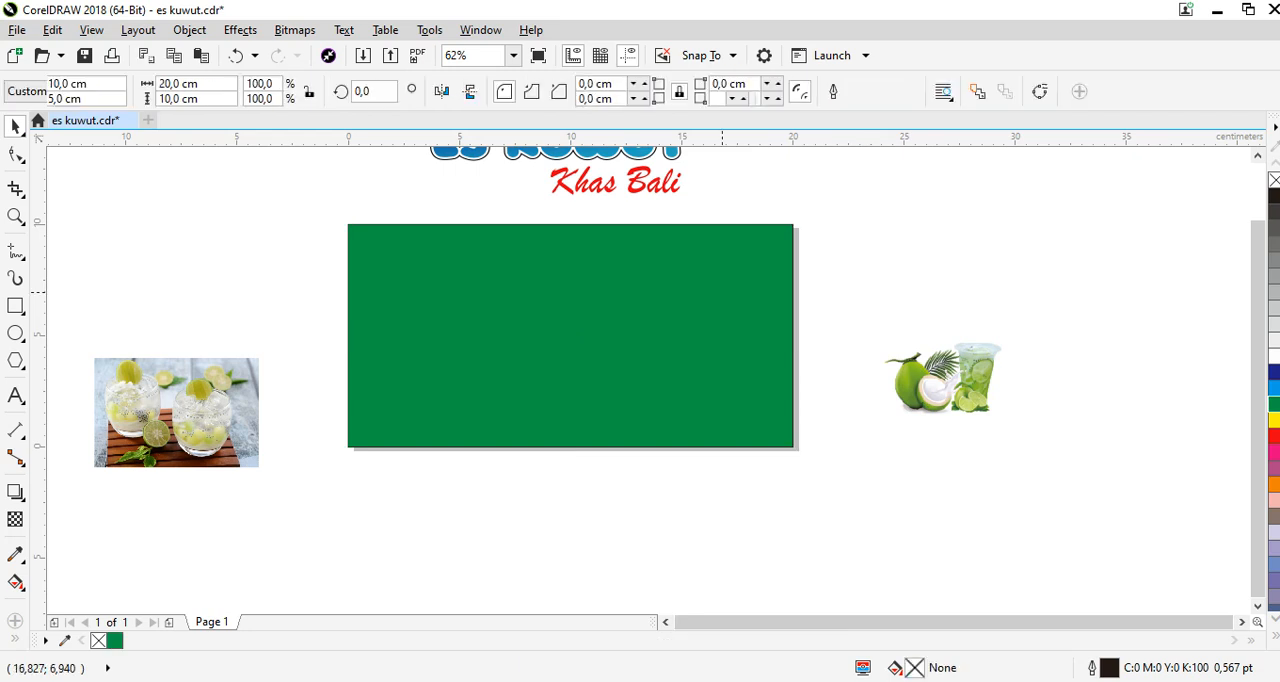
# Remove the outline from the dark green background rectangle and fill it with lighter green C62 M0 Y100 K0.
pyautogui.click(740, 295)
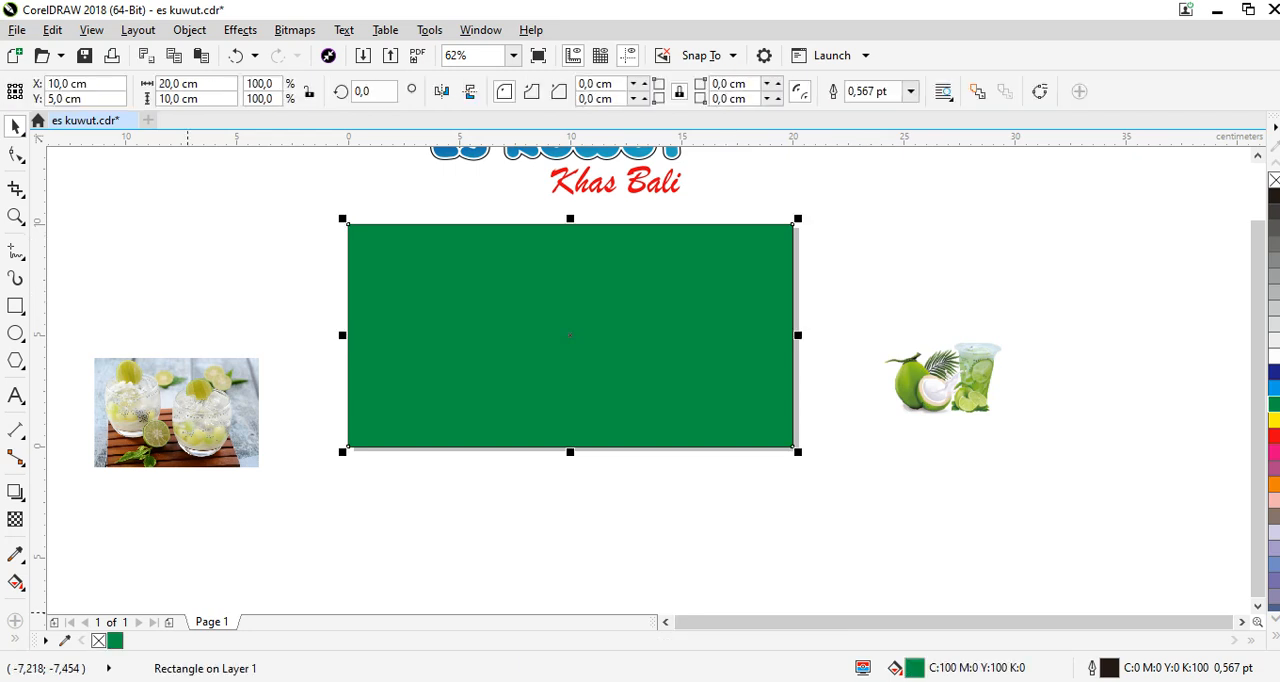
pyautogui.rightClick(98, 640)
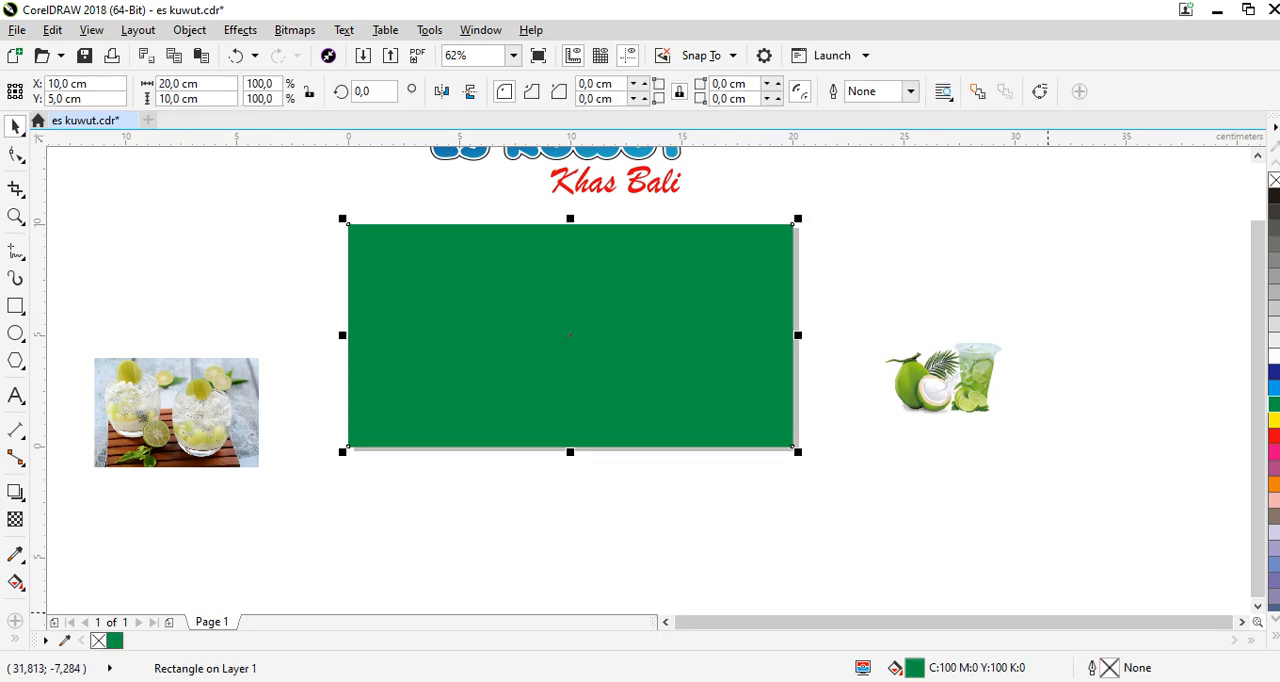
pyautogui.doubleClick(914, 668)
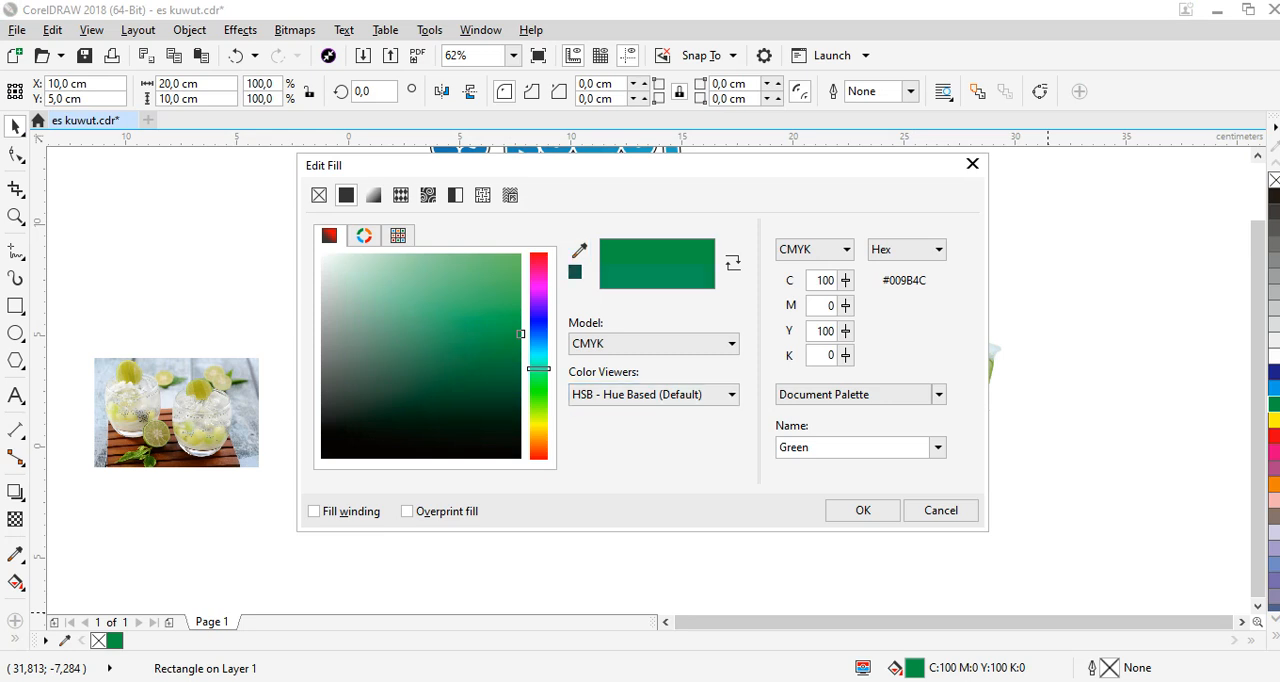
pyautogui.moveTo(539, 369); pyautogui.dragTo(539, 384)
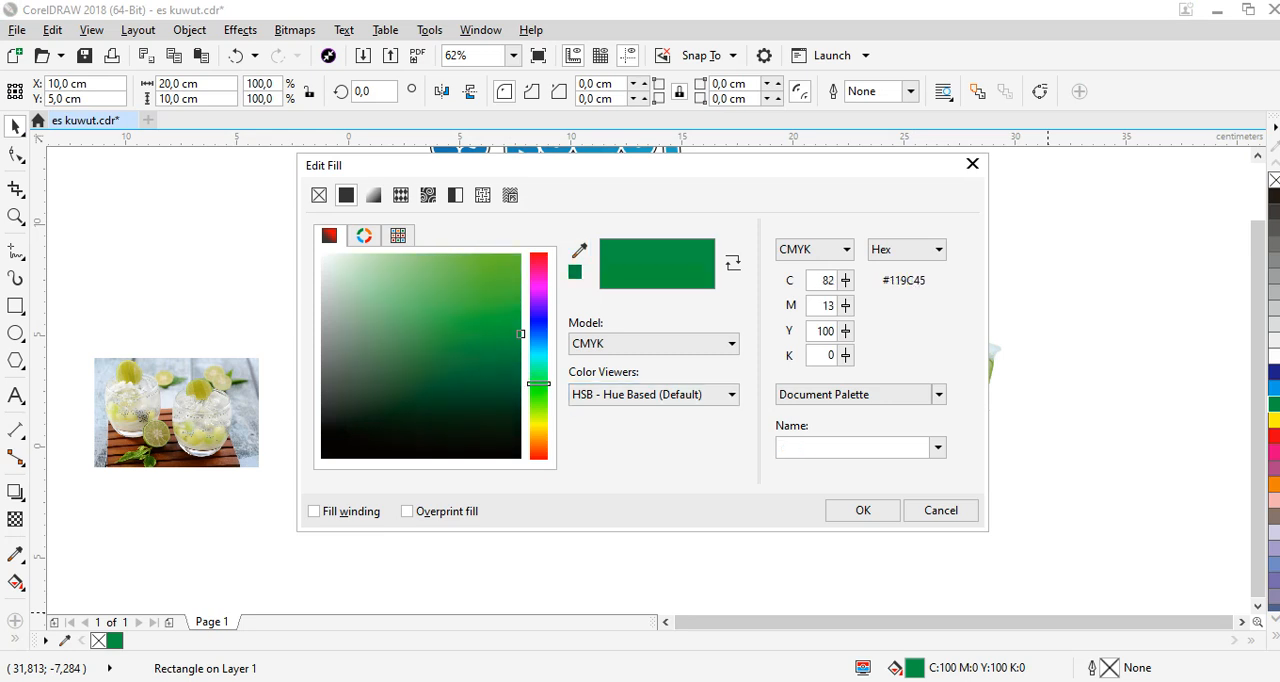
pyautogui.click(520, 264)
pyautogui.click(863, 510)
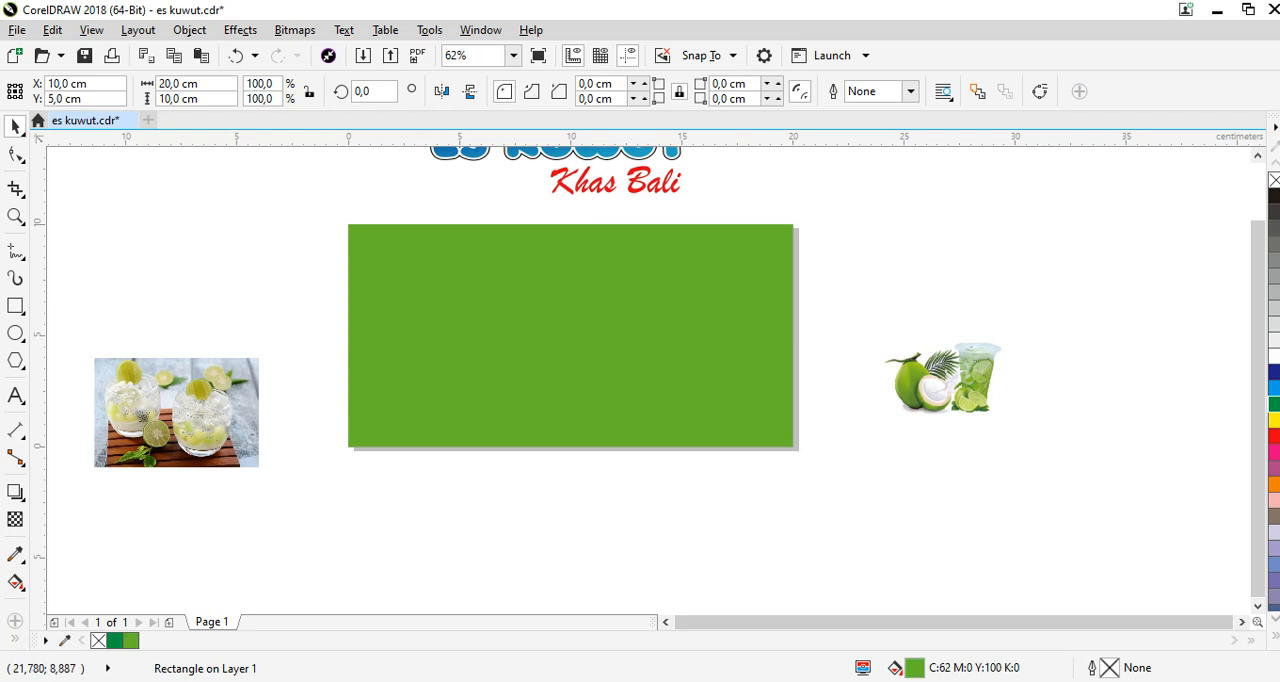
pyautogui.press('Escape')
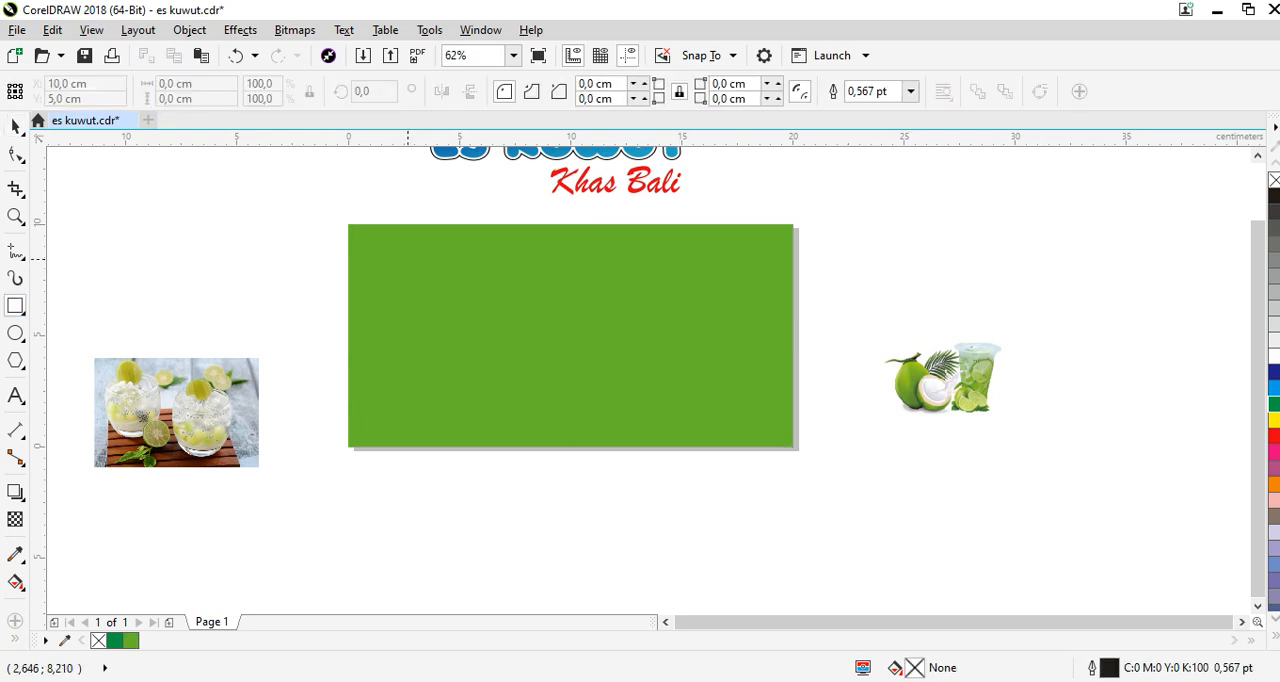
# Draw a full-height vertical stripe about 0.93 cm wide near the background's left edge and fill it with C41 M0 Y76 K0.
pyautogui.moveTo(371, 224)
pyautogui.mouseDown()
pyautogui.moveTo(414, 438)
pyautogui.moveTo(391, 446)
pyautogui.mouseUp()
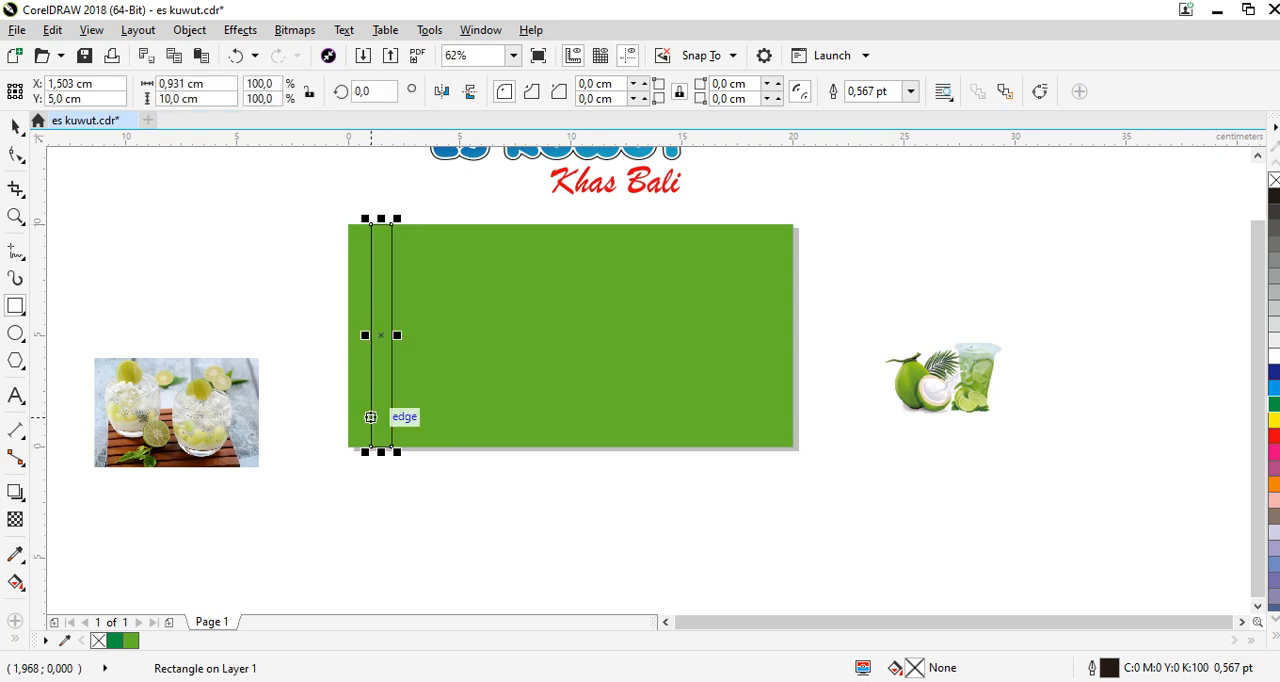
pyautogui.click(16, 126)
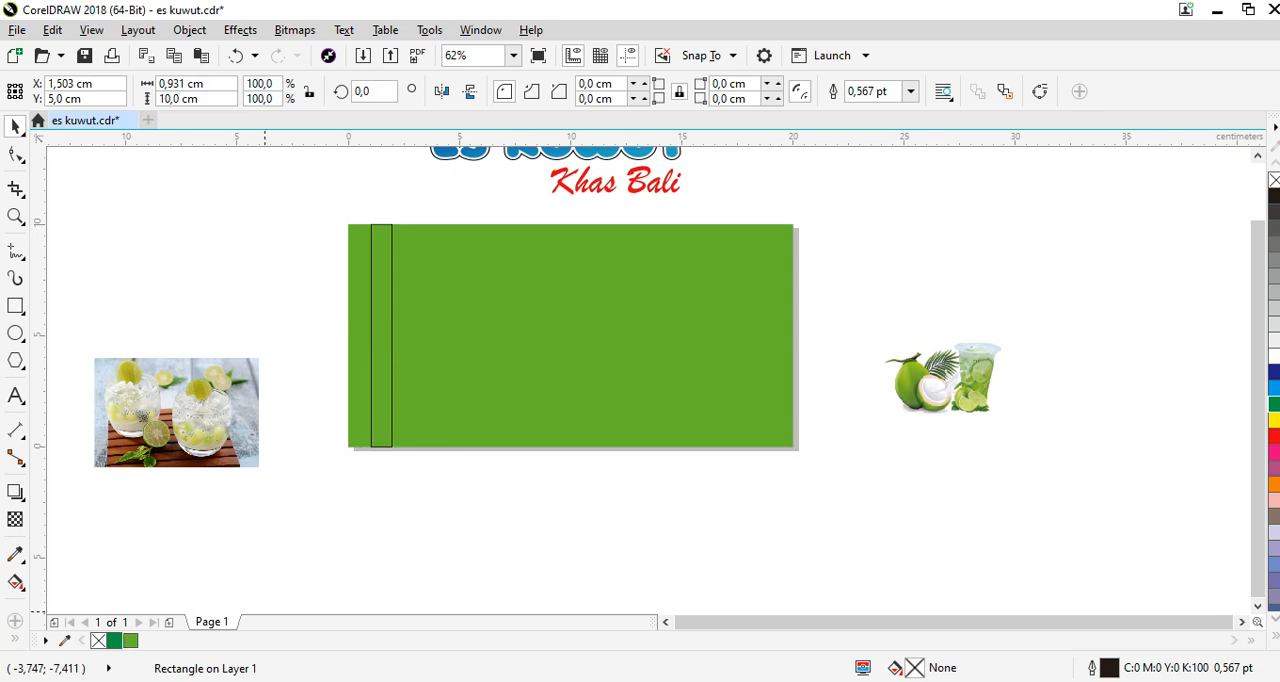
pyautogui.click(114, 641)
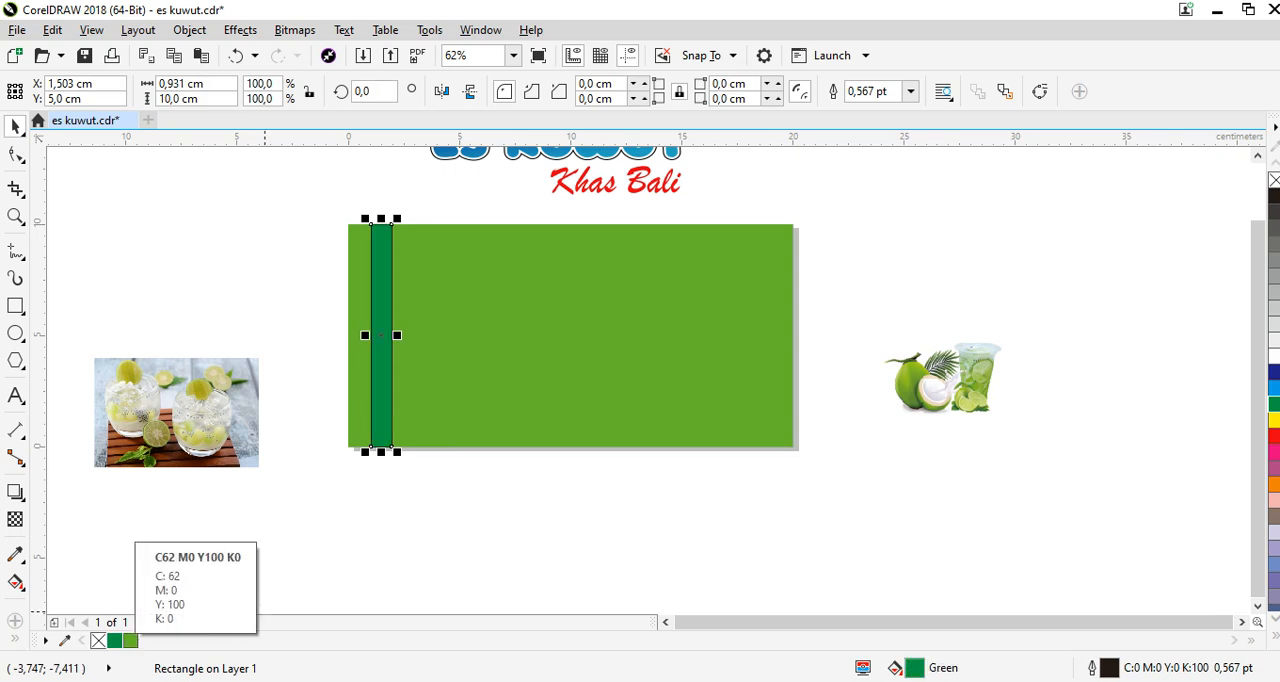
pyautogui.click(131, 641)
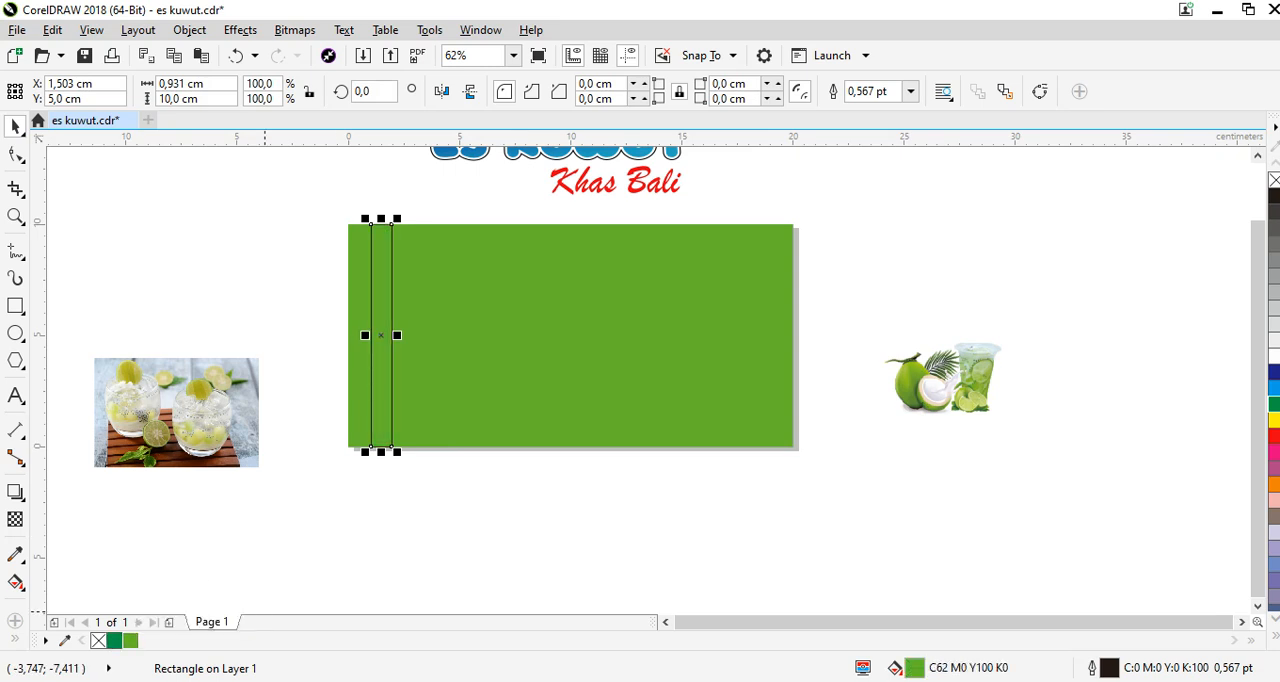
pyautogui.hotkey('shift', 'F11')
pyautogui.click(434, 262)
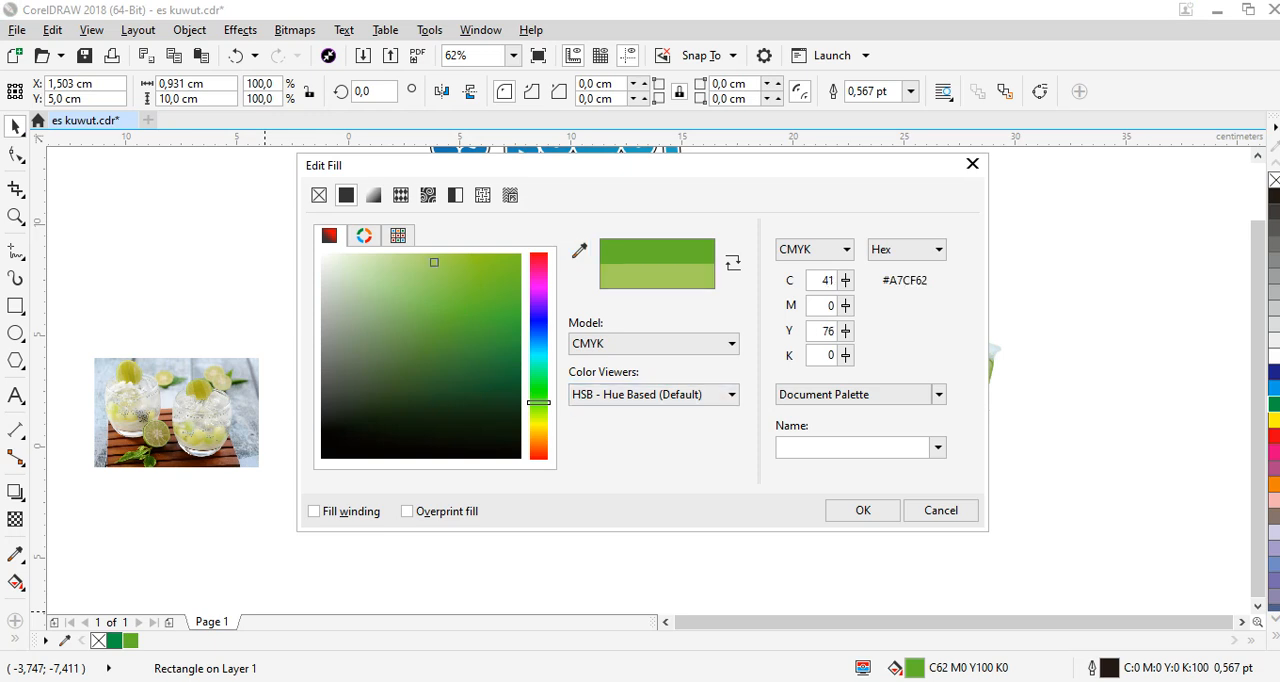
pyautogui.click(863, 511)
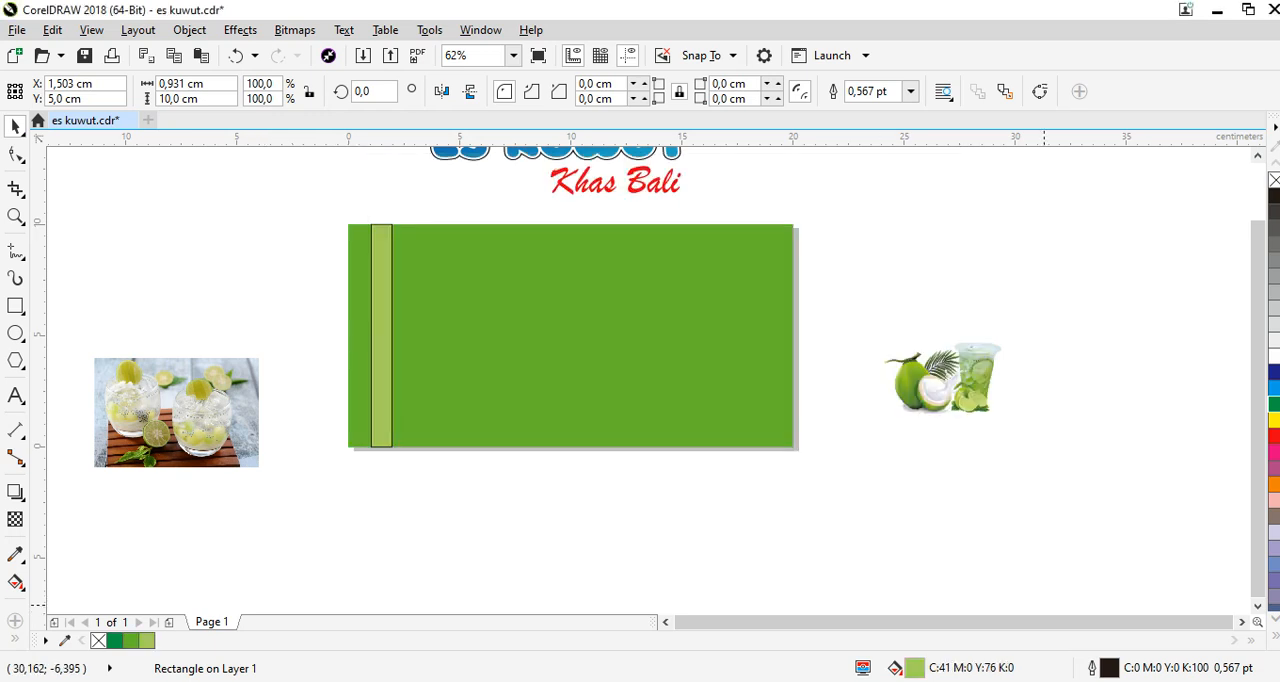
# Set the light green stripe's outline width to None.
pyautogui.click(16, 554)
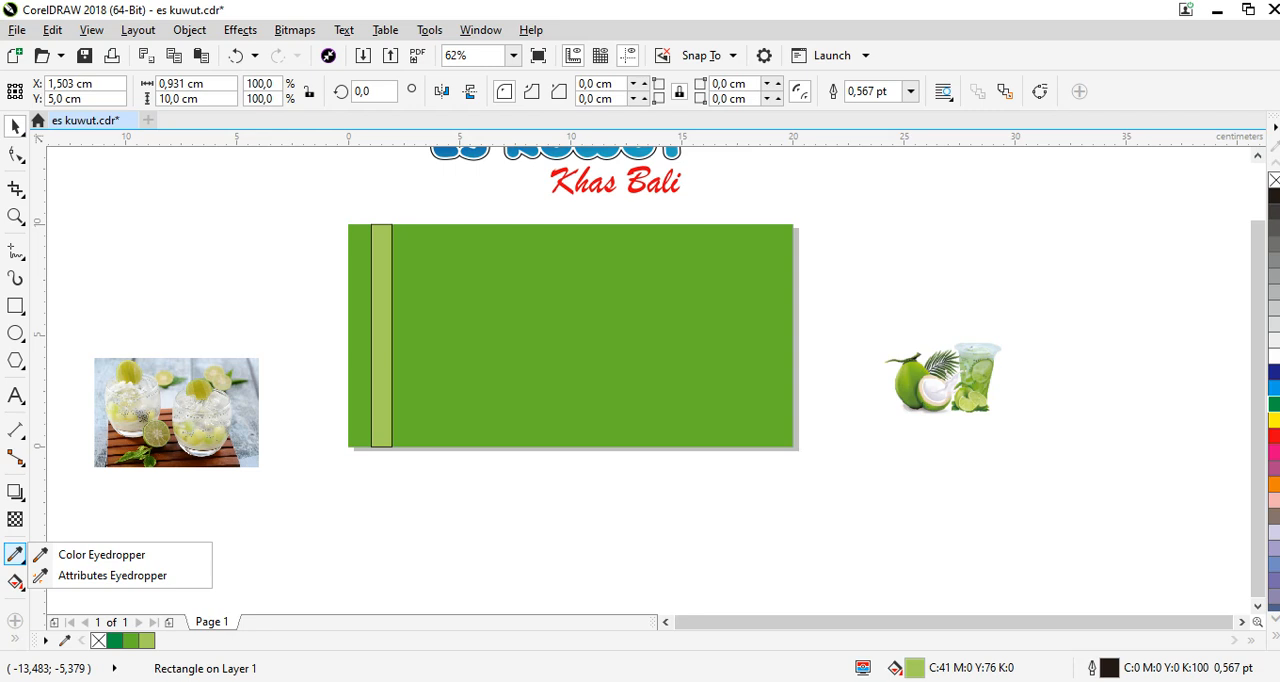
pyautogui.press('F12')
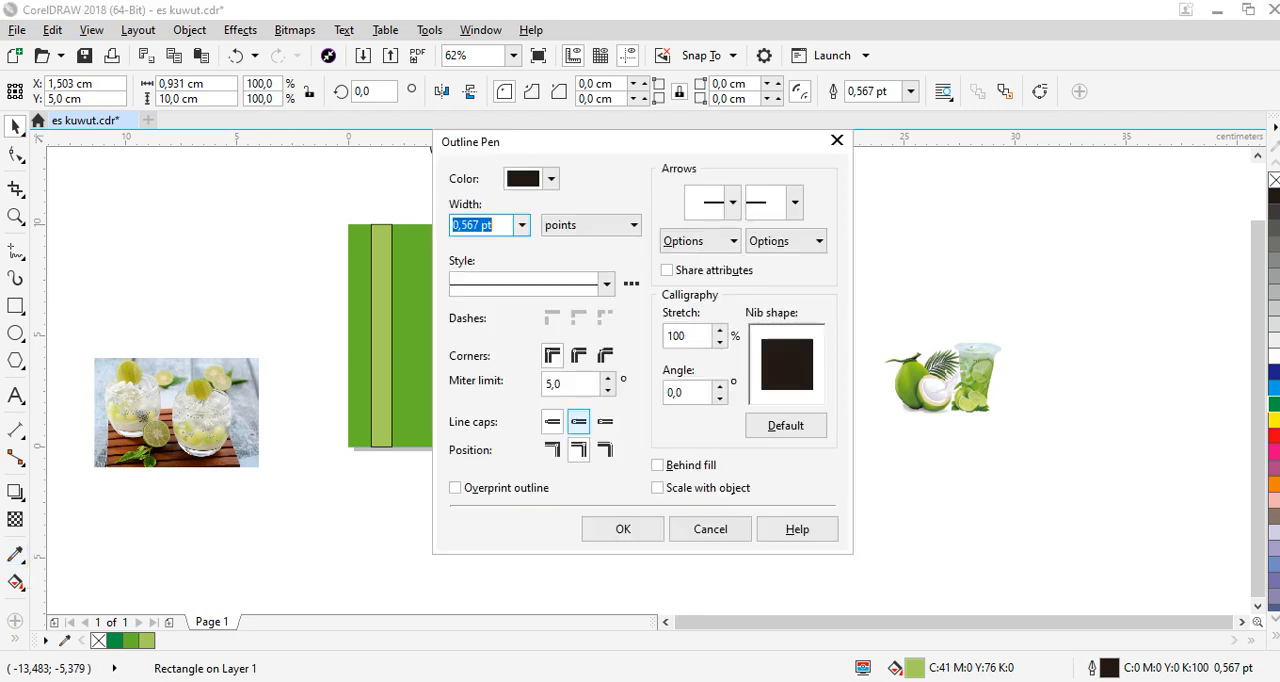
pyautogui.click(522, 225)
pyautogui.click(468, 244)
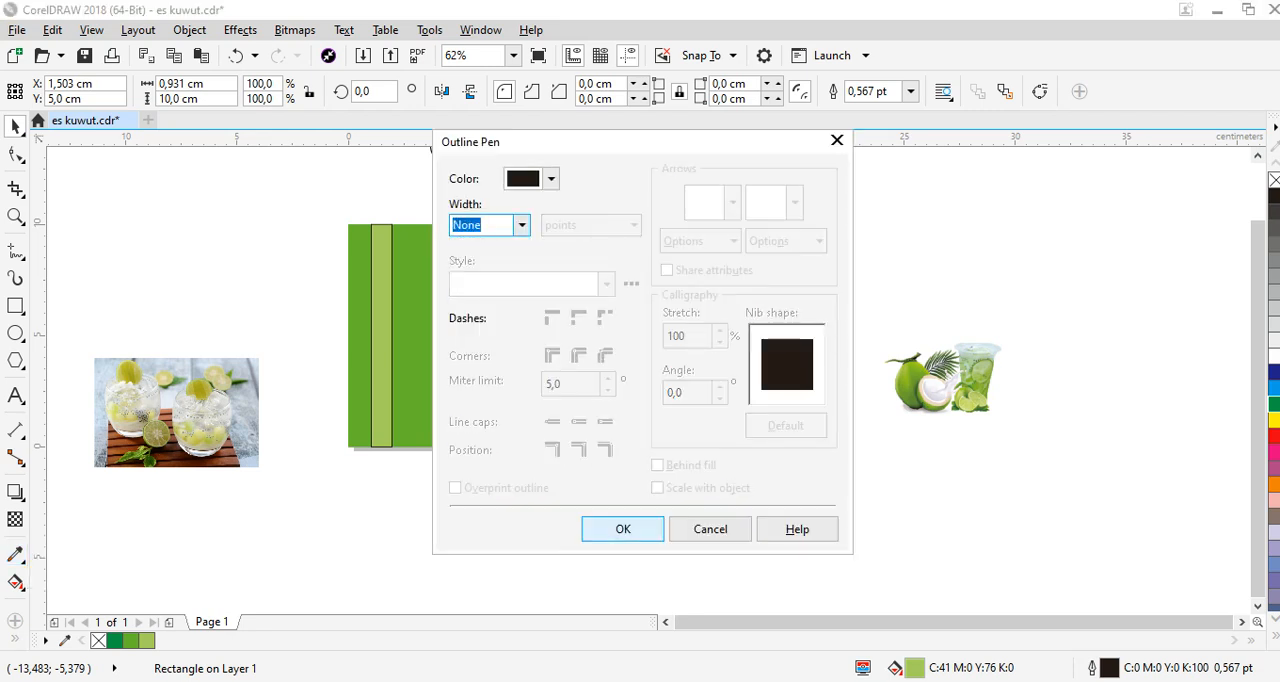
pyautogui.press('Return')
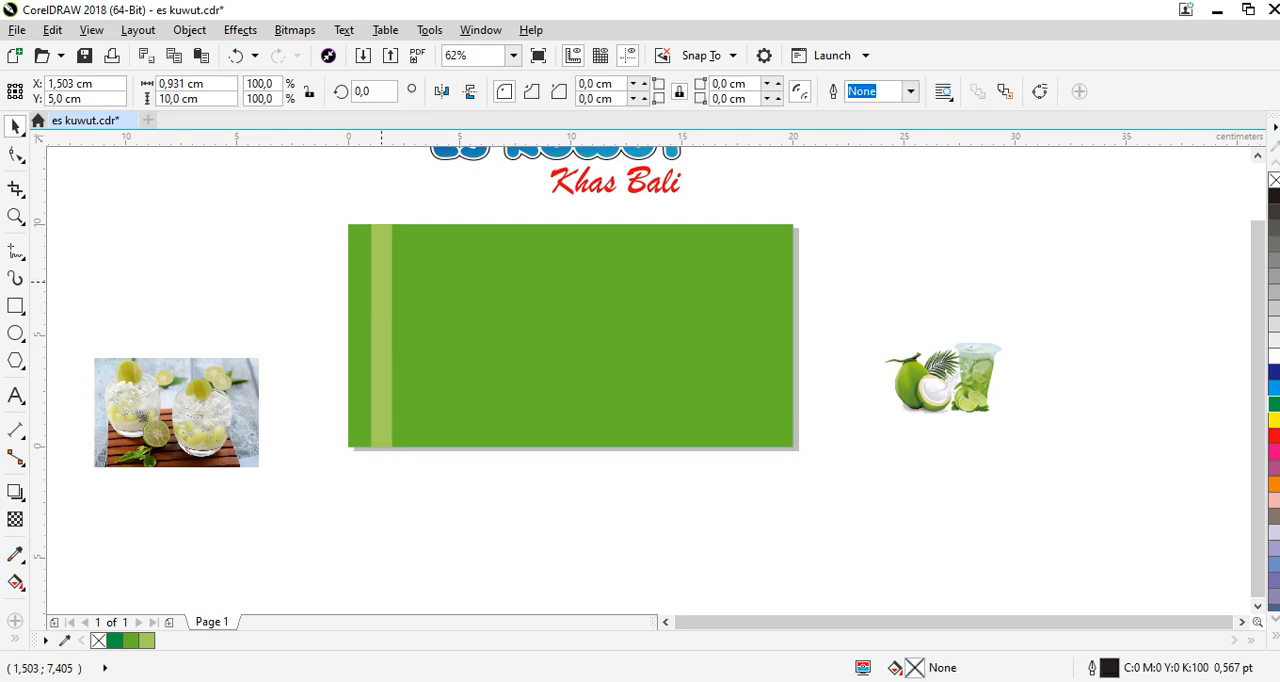
# Apply a linear transparency to the stripe so it fades from opaque at its upper end to transparent near its lower end.
pyautogui.click(15, 518)
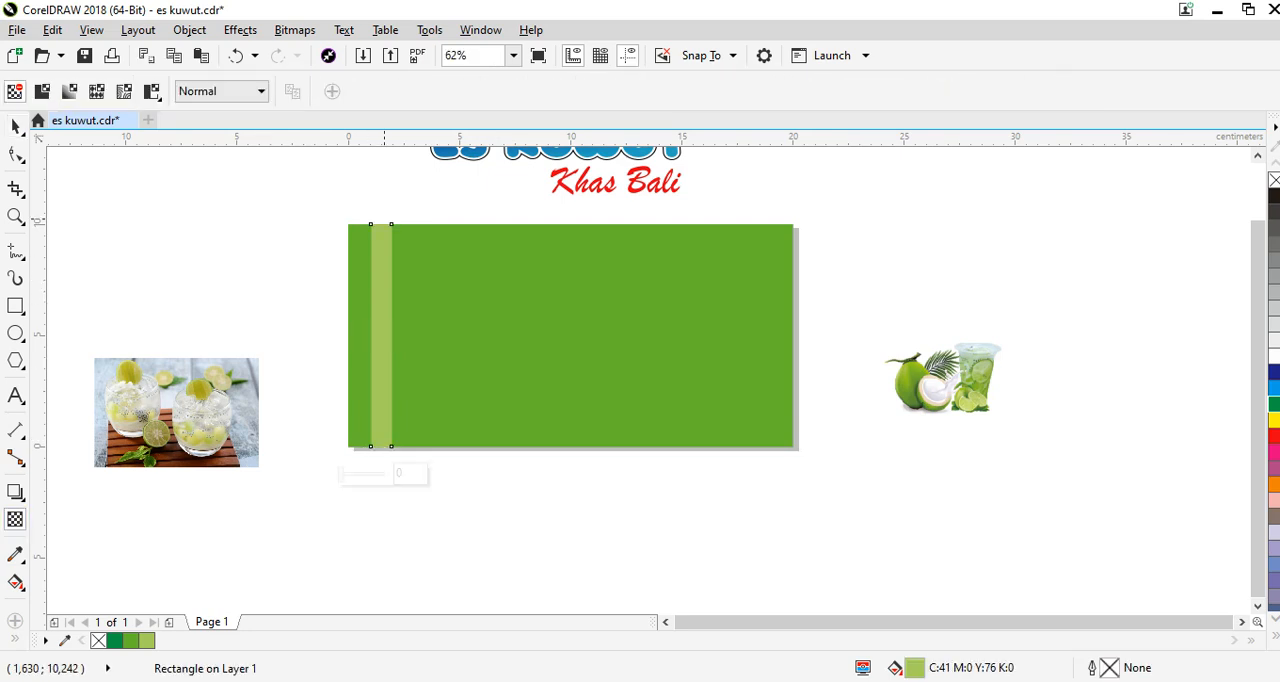
pyautogui.moveTo(383, 214); pyautogui.dragTo(382, 413)
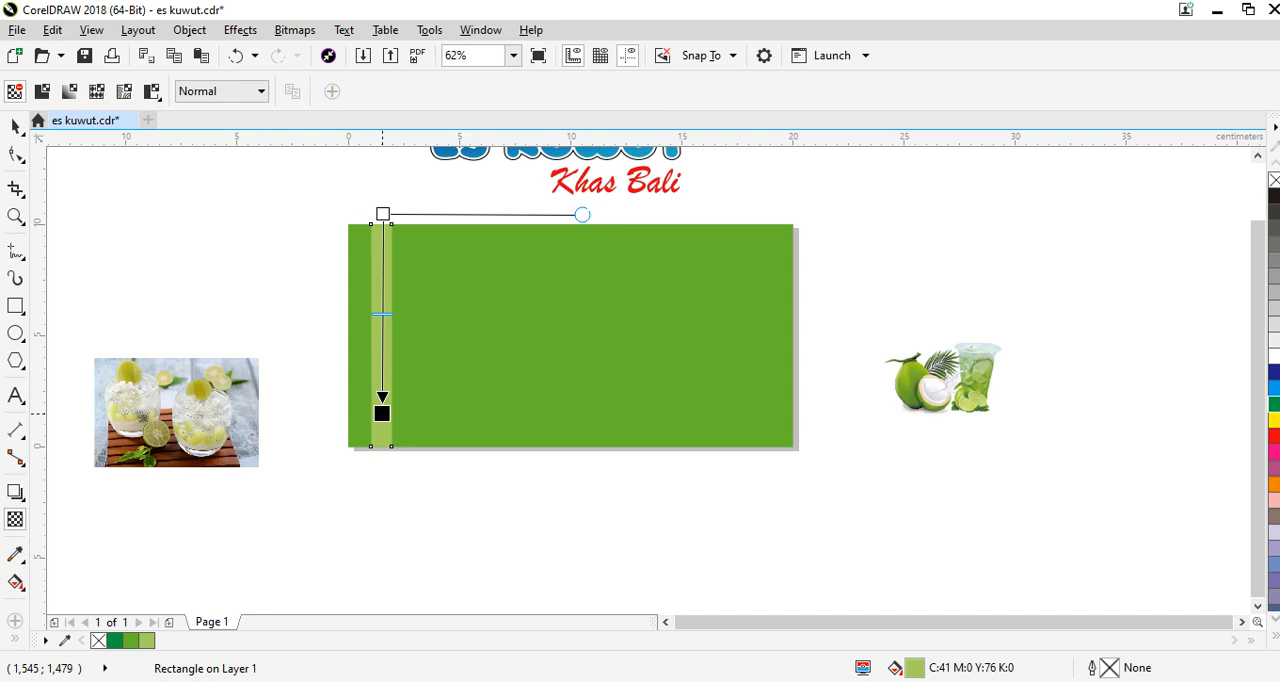
pyautogui.click(15, 126)
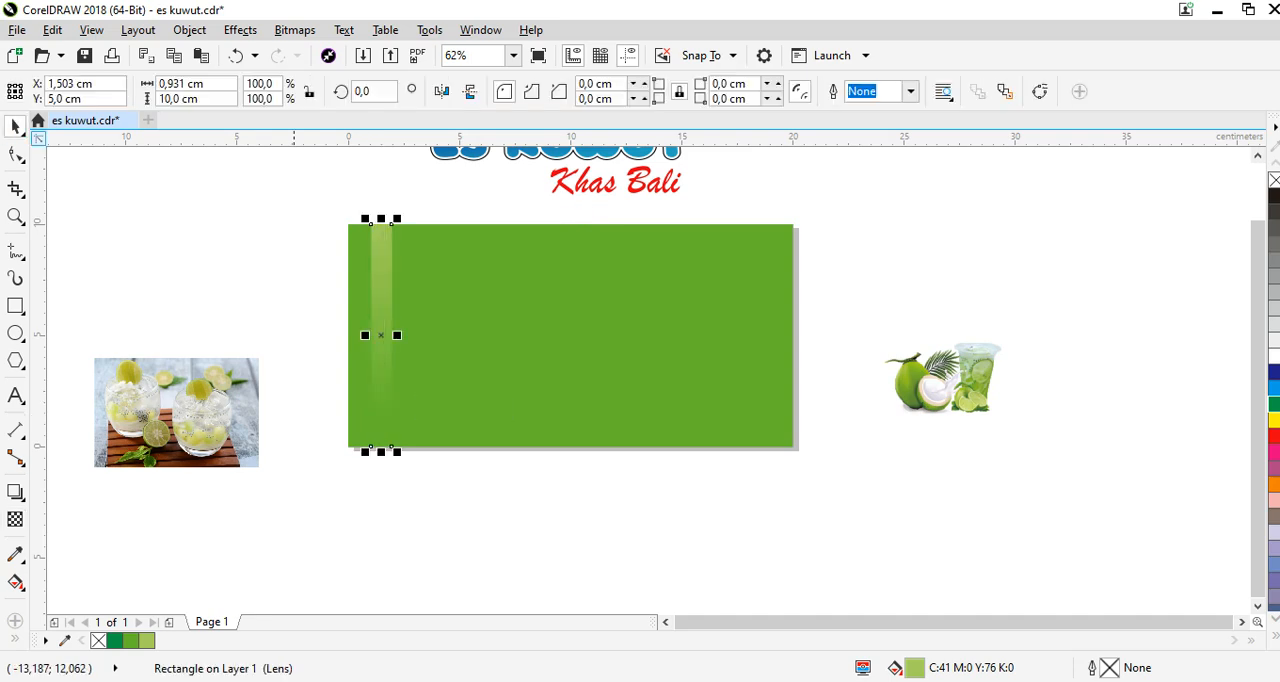
pyautogui.press('Escape')
# Open the Position transformation settings for the faded stripe.
pyautogui.click(480, 30)
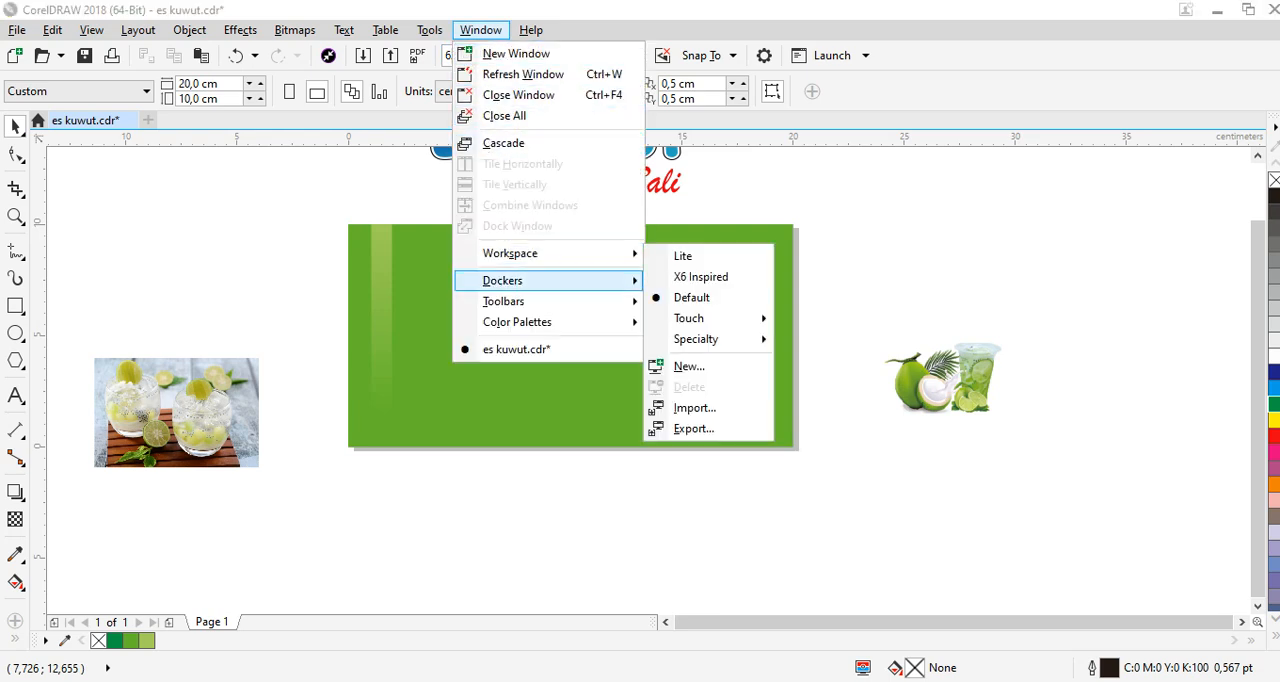
pyautogui.moveTo(560, 280)
pyautogui.moveTo(713, 218)
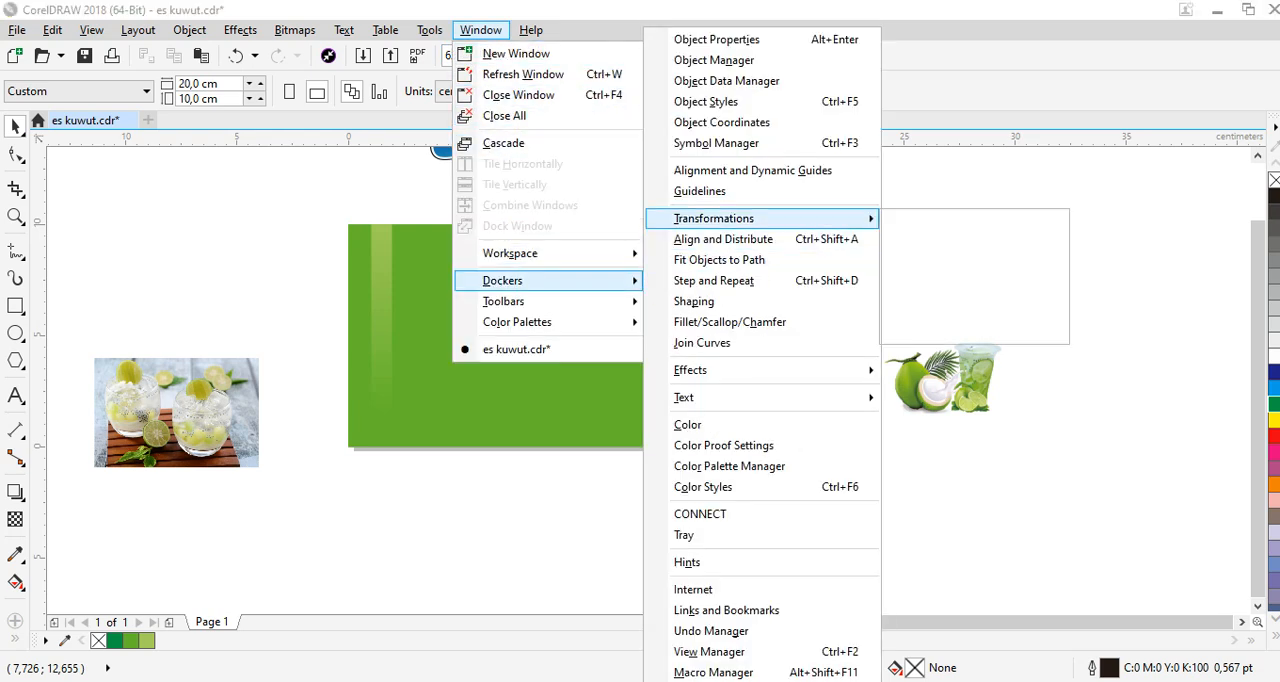
pyautogui.click(930, 221)
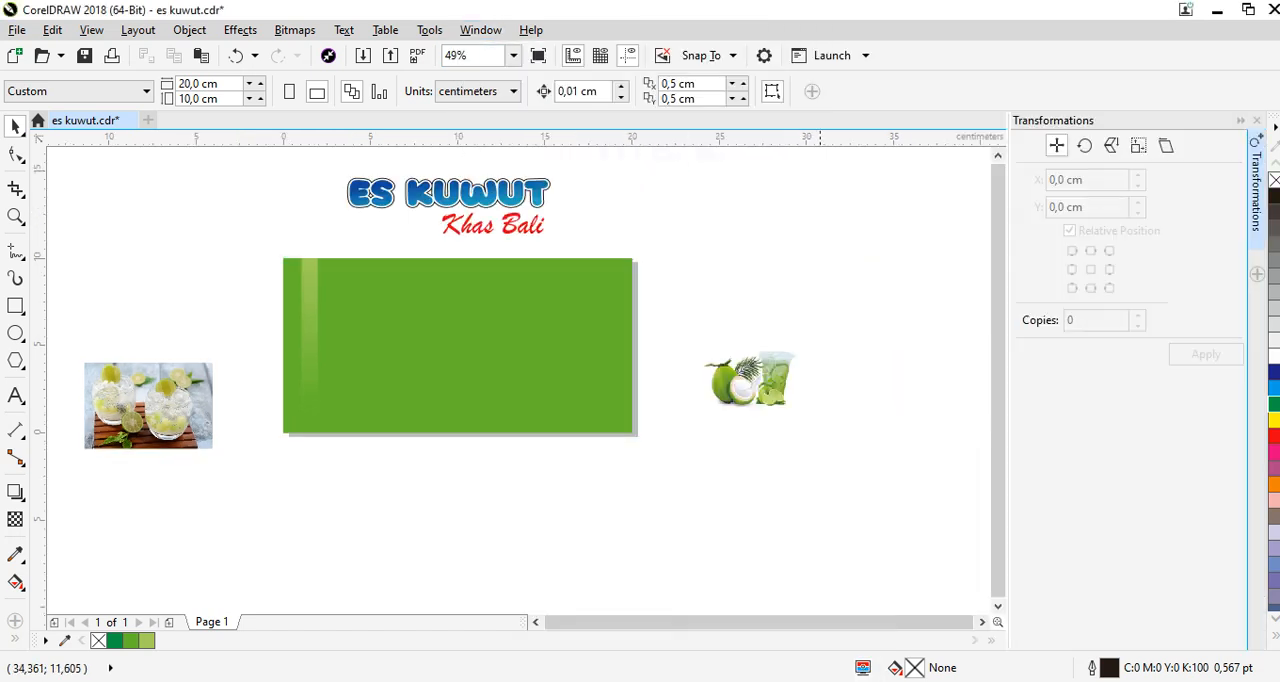
pyautogui.click(313, 288)
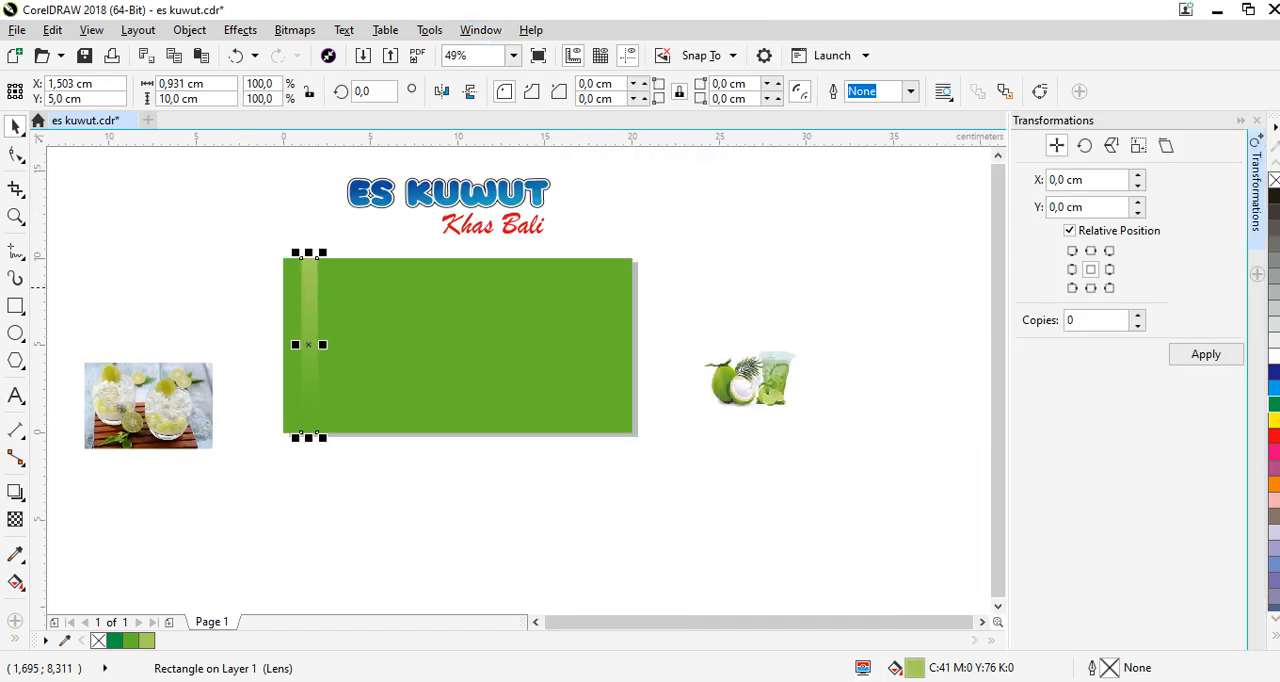
# Make 1 copy of the stripe directly against its right side at a 0.931 cm horizontal offset, and undo that copy.
pyautogui.click(1109, 269)
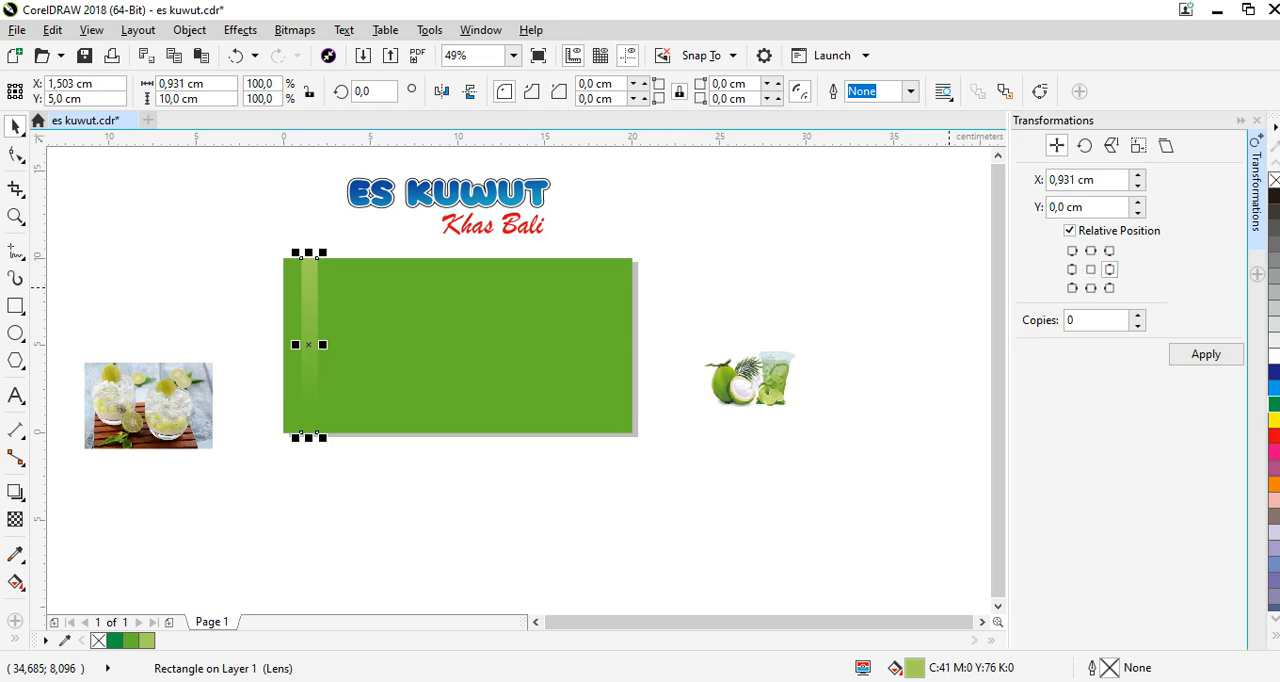
pyautogui.click(1067, 320)
pyautogui.write('1')
pyautogui.click(1203, 354)
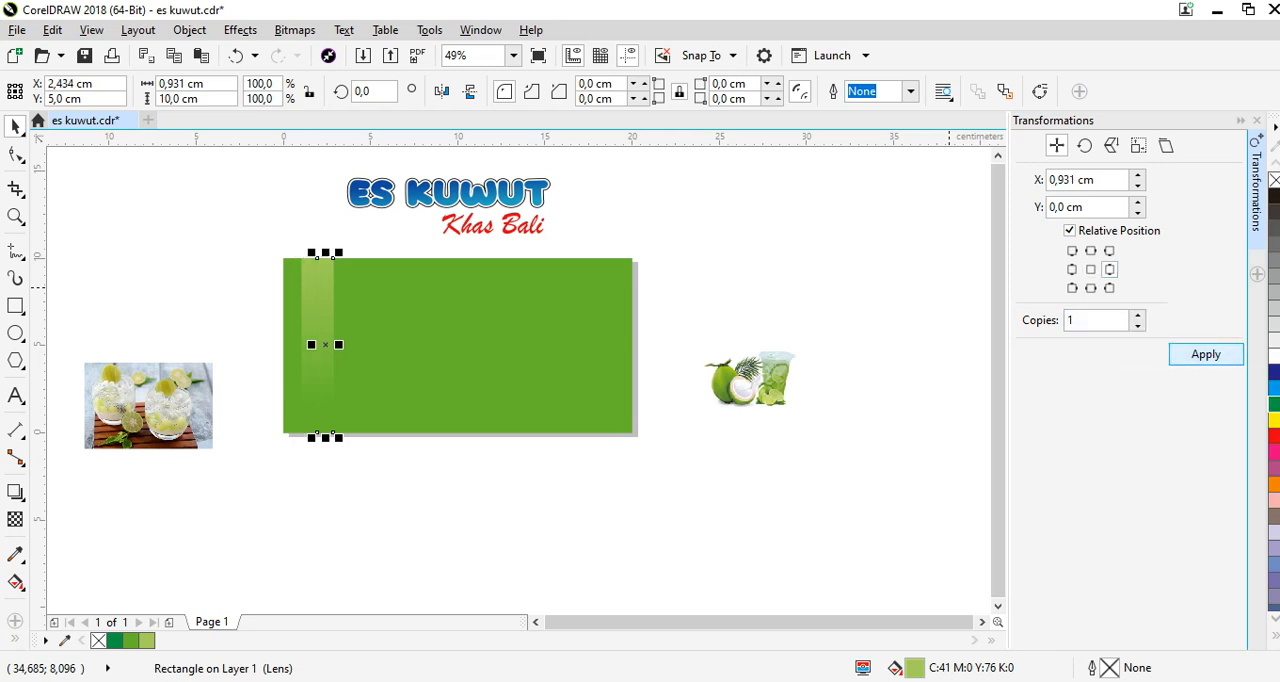
pyautogui.hotkey('ctrl', 'z')
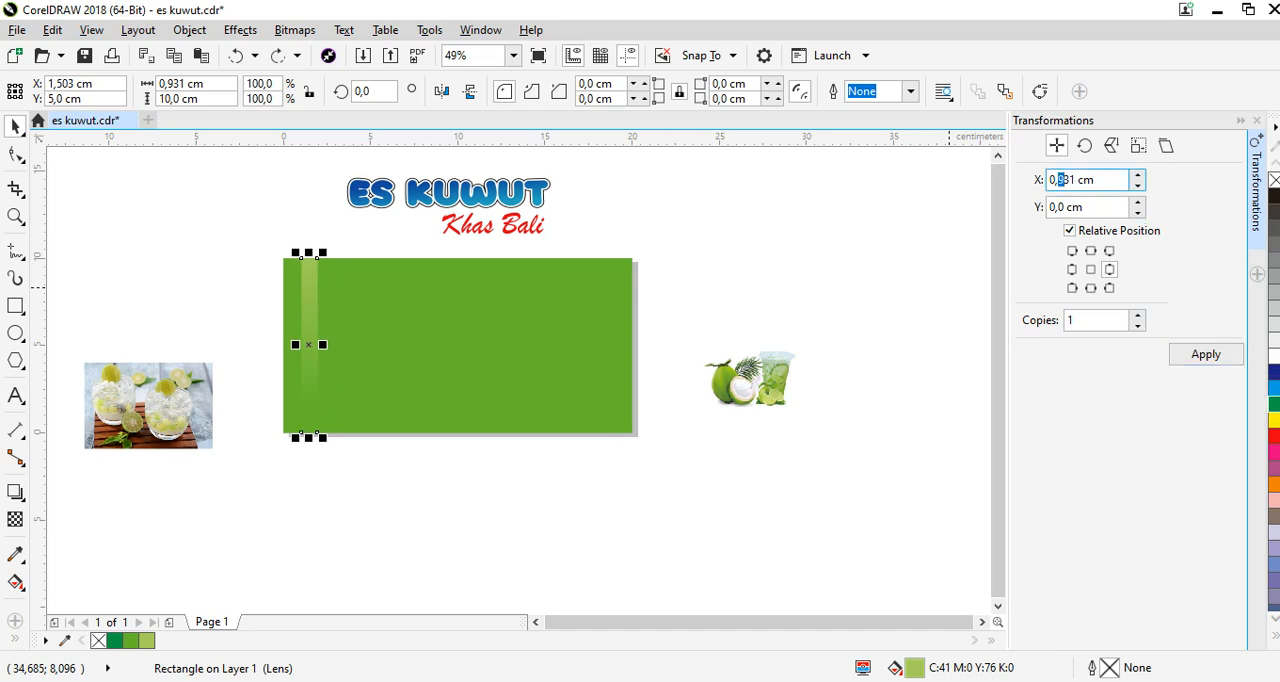
# Set the horizontal offset to 1.931 cm and repeat the one-copy transformation until nine stripe copies span the background.
pyautogui.write('1')
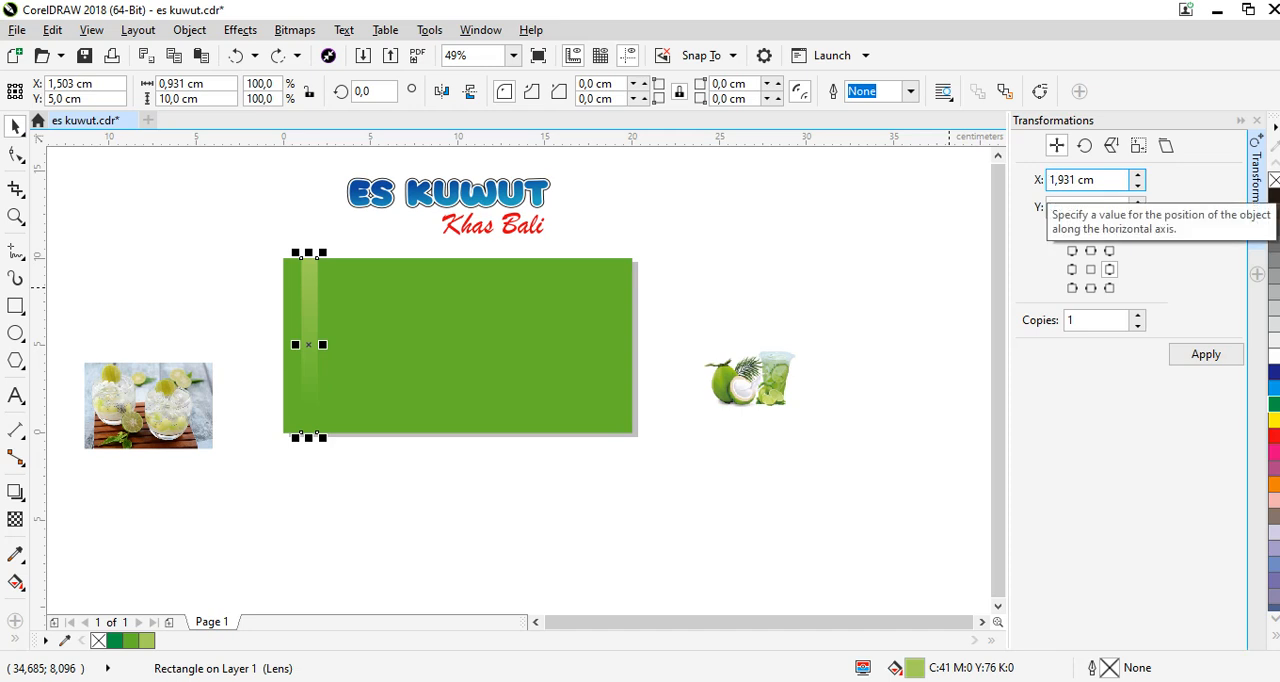
pyautogui.click(1205, 354)
pyautogui.click(1205, 354)
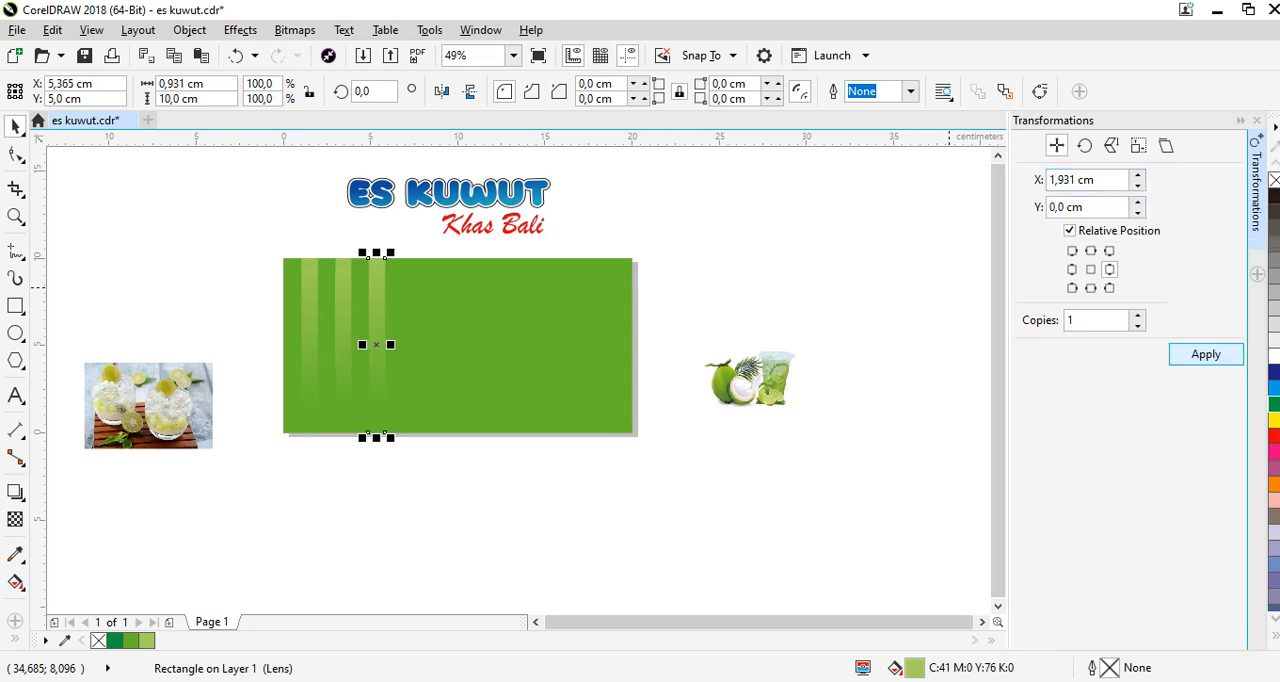
pyautogui.click(1205, 354)
pyautogui.click(1205, 354)
pyautogui.click(1205, 354)
pyautogui.click(1205, 354)
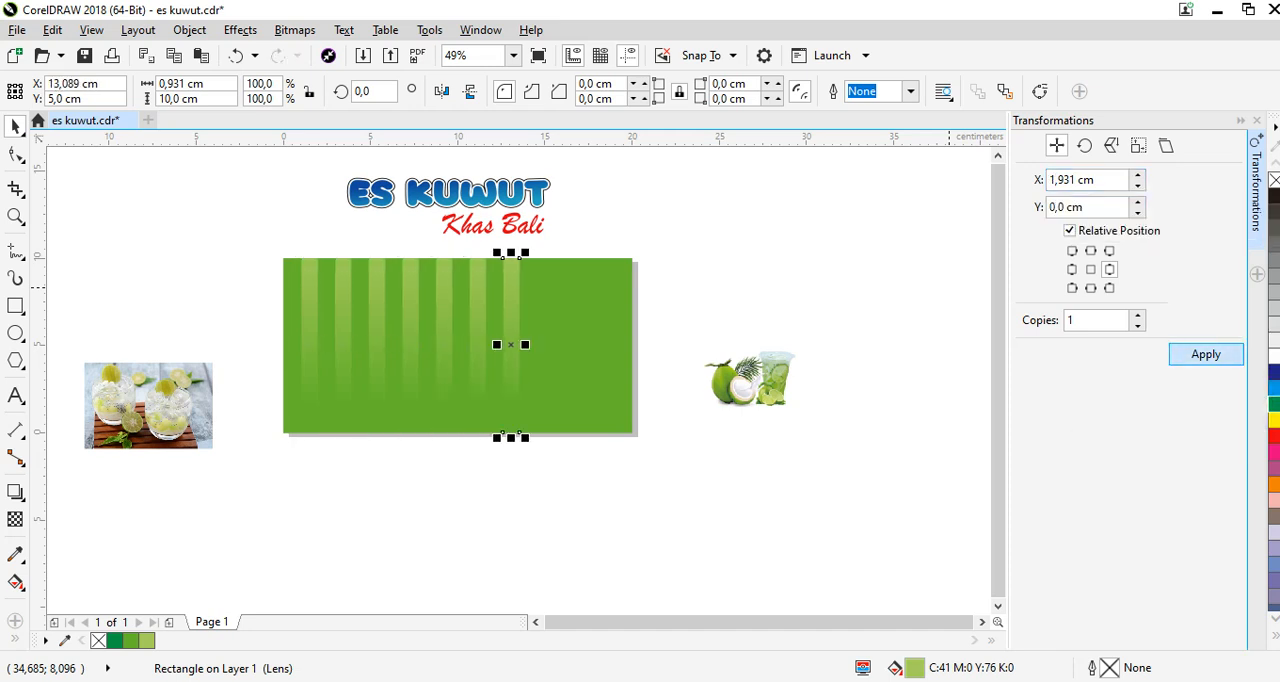
pyautogui.click(1205, 354)
pyautogui.click(1205, 354)
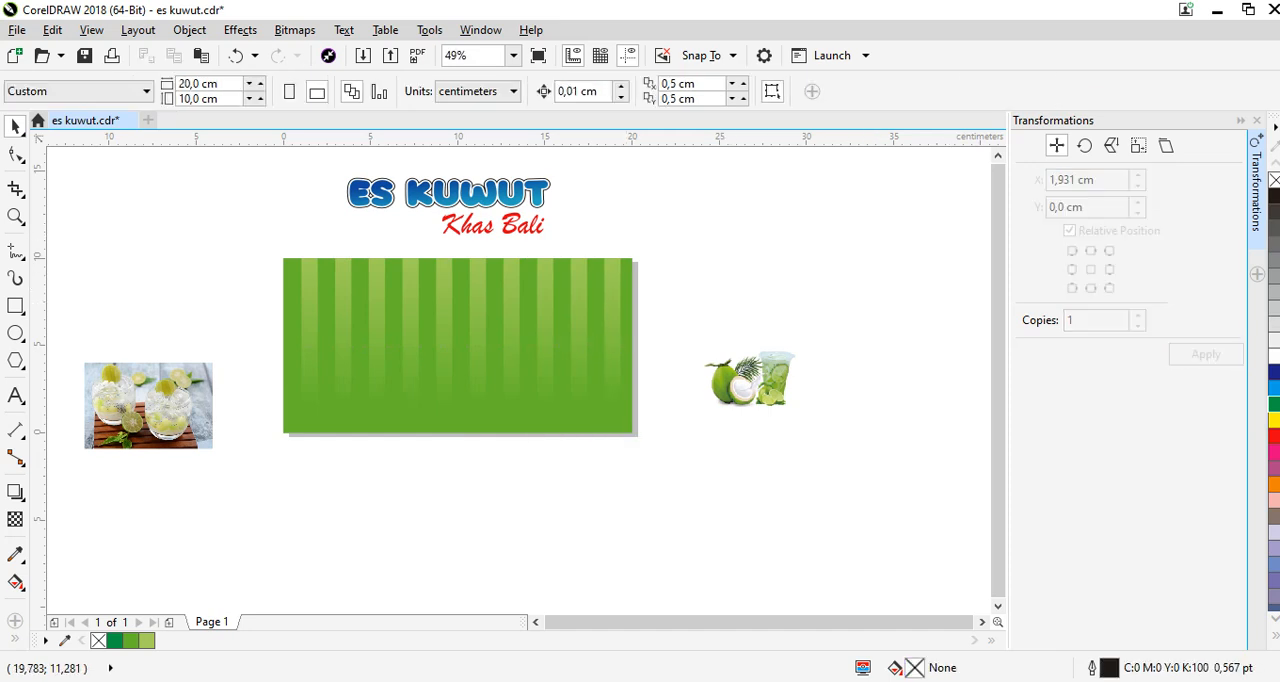
# Select all ten light stripes without the background rectangle and group them.
pyautogui.moveTo(657, 241); pyautogui.dragTo(246, 452)
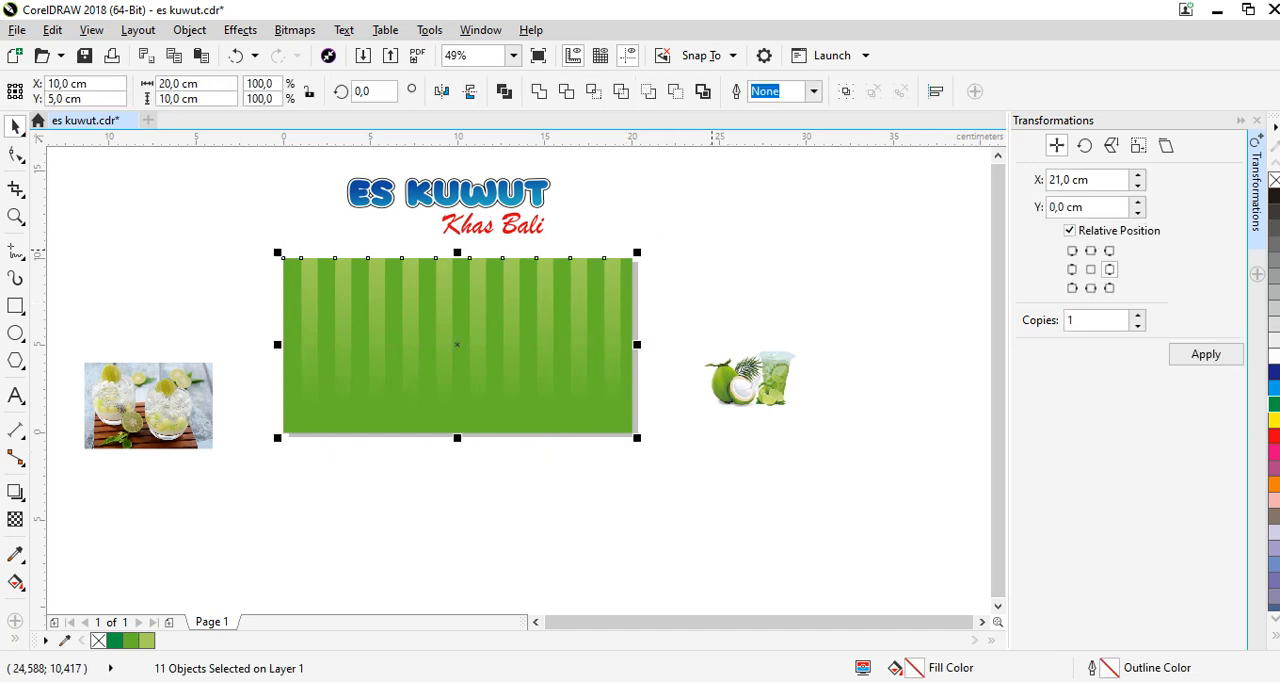
pyautogui.click(685, 247)
pyautogui.moveTo(684, 247); pyautogui.dragTo(312, 451)
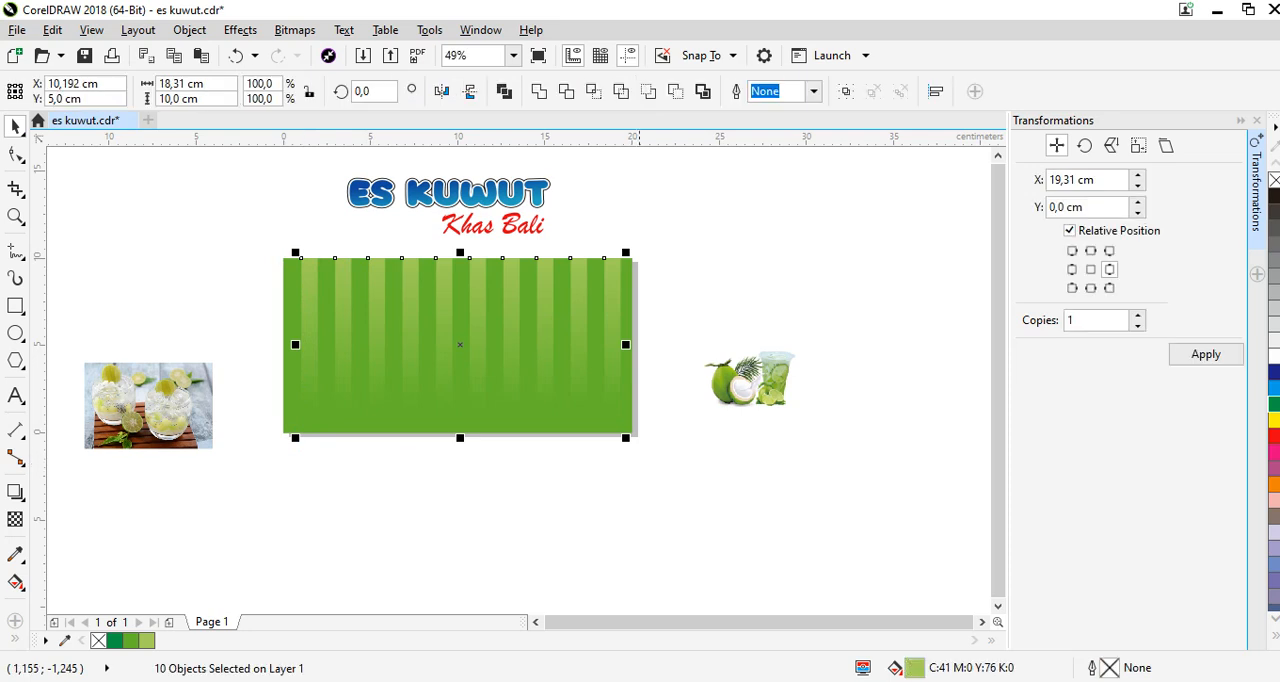
pyautogui.moveTo(662, 242); pyautogui.dragTo(277, 441)
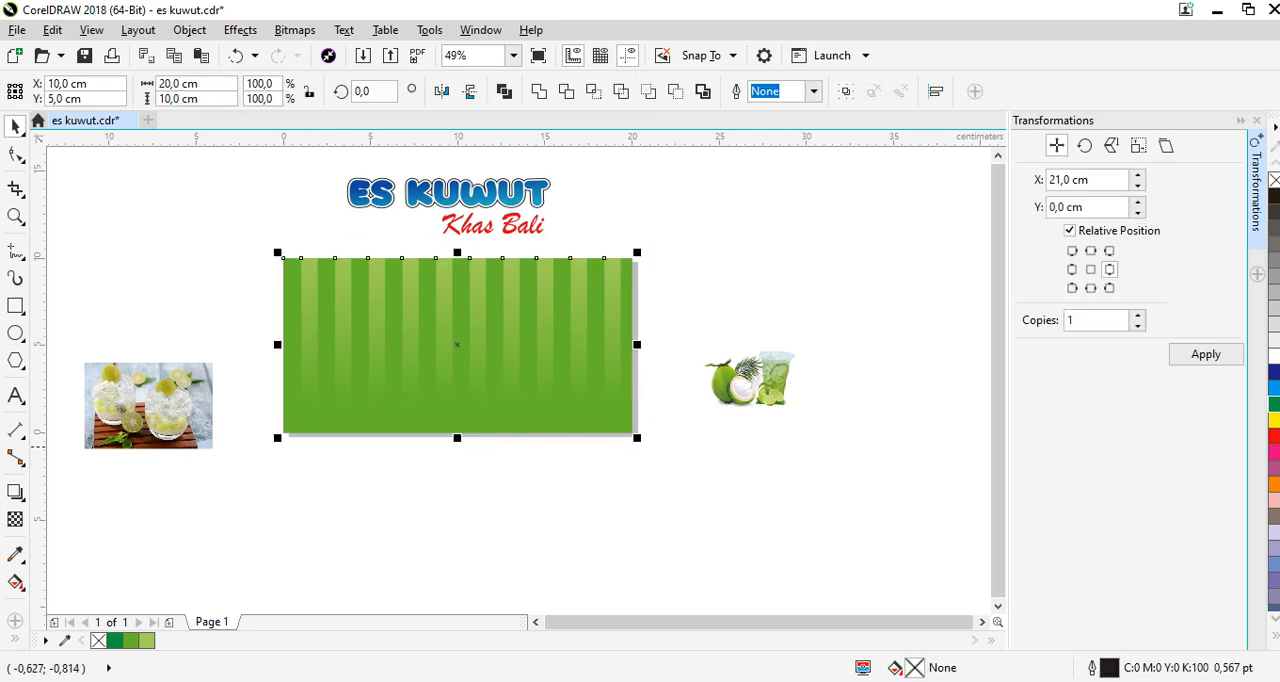
pyautogui.moveTo(660, 245); pyautogui.dragTo(286, 457)
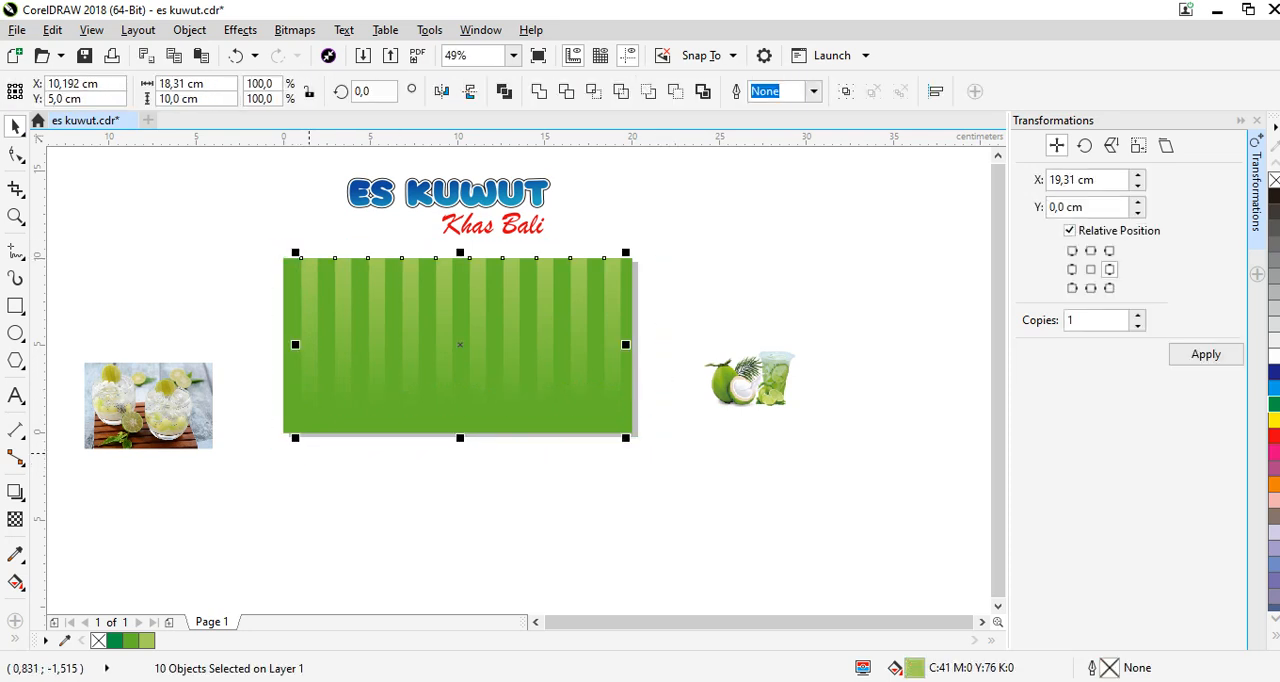
pyautogui.hotkey('ctrl', 'g')
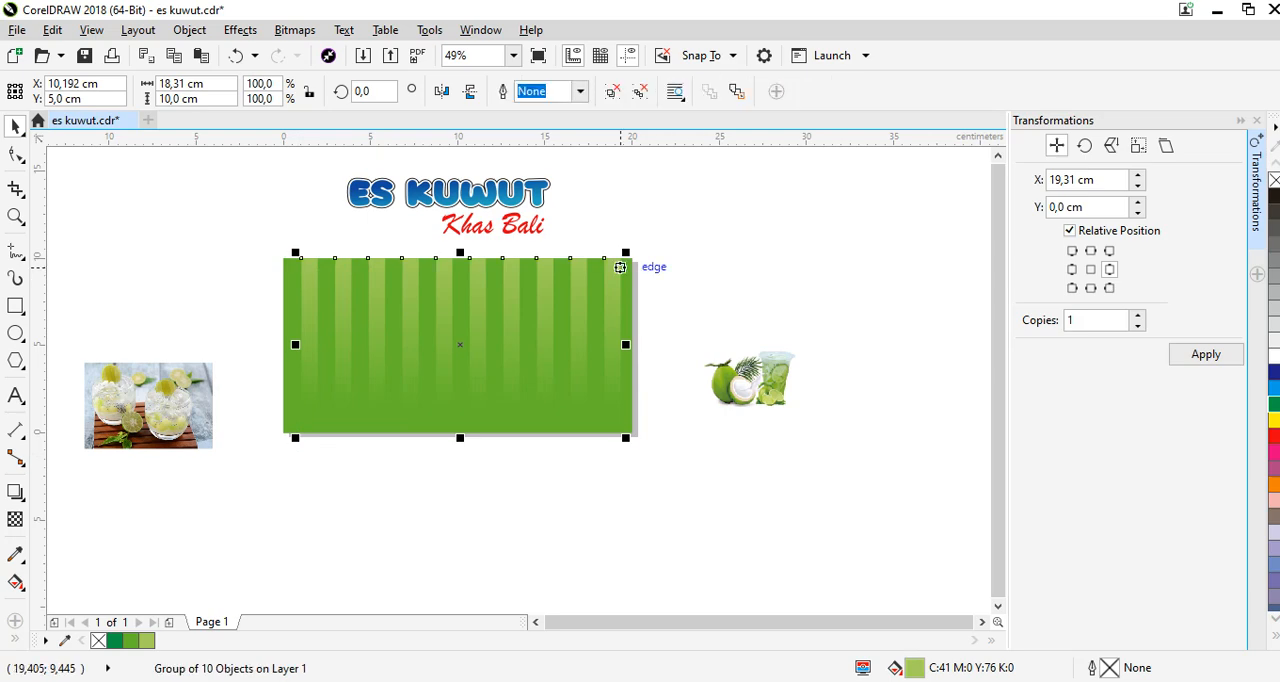
# PowerClip the grouped light stripes inside the green background rectangle.
pyautogui.moveTo(622, 267); pyautogui.dragTo(795, 257)
pyautogui.rightClick(795, 257)
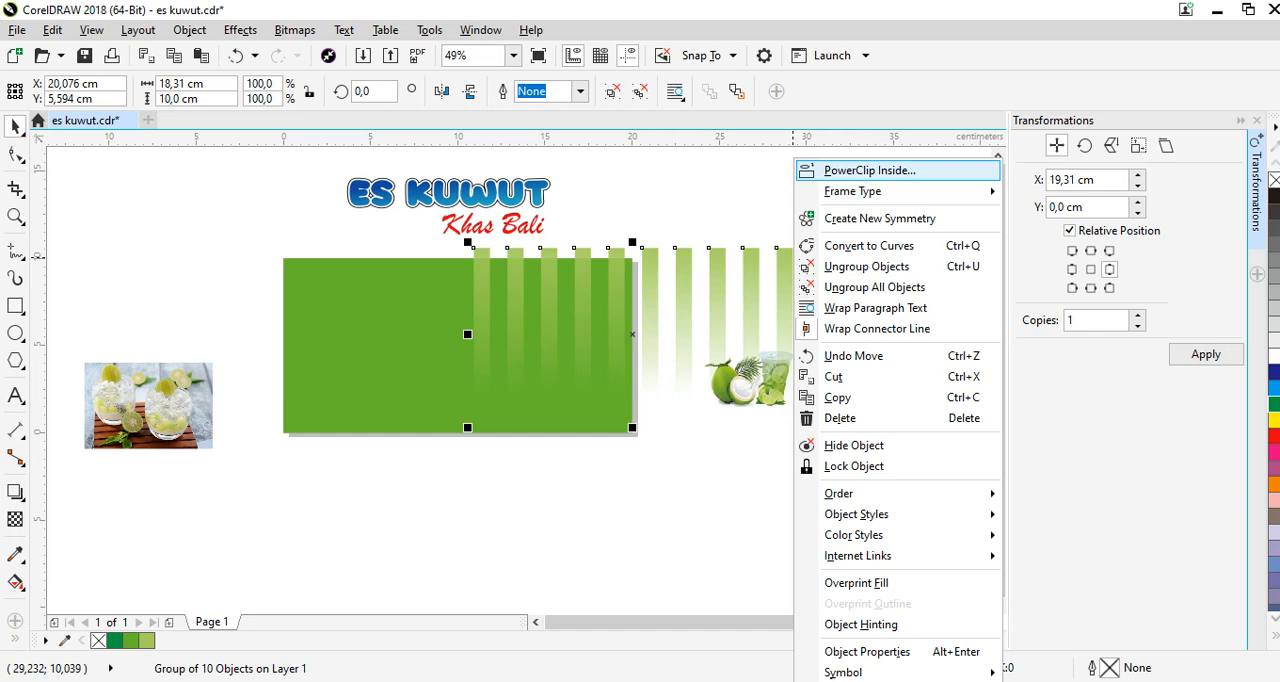
pyautogui.click(868, 171)
pyautogui.click(407, 319)
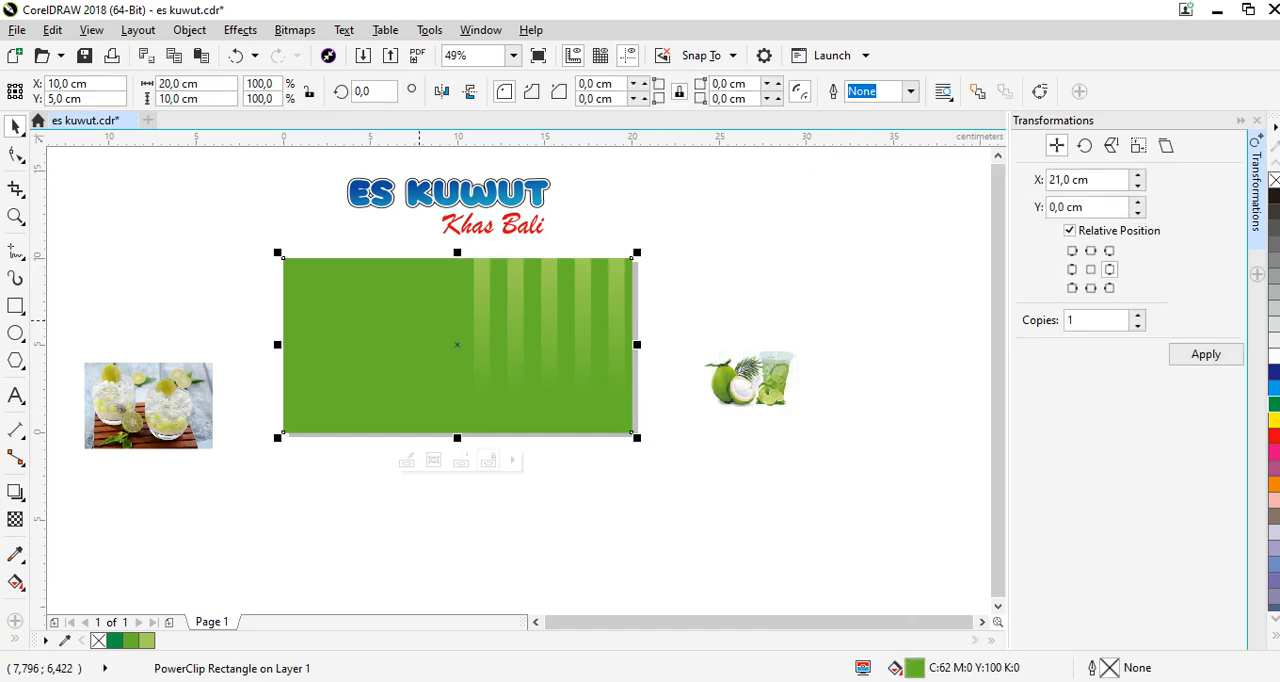
# Edit the background's PowerClip contents, centre the stripe group at about X 10.01 cm, Y 5.05 cm, and finish editing.
pyautogui.rightClick(419, 321)
pyautogui.click(450, 163)
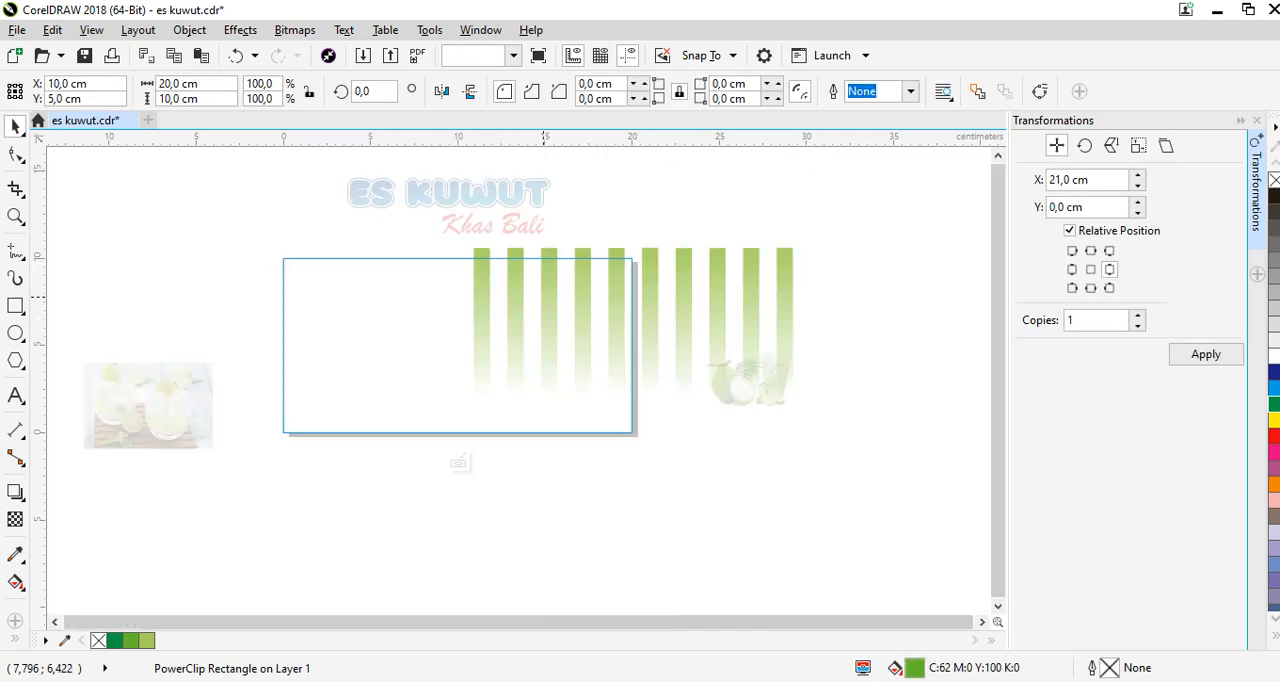
pyautogui.moveTo(545, 343); pyautogui.dragTo(354, 343)
pyautogui.moveTo(367, 298); pyautogui.dragTo(365, 298)
pyautogui.click(703, 209)
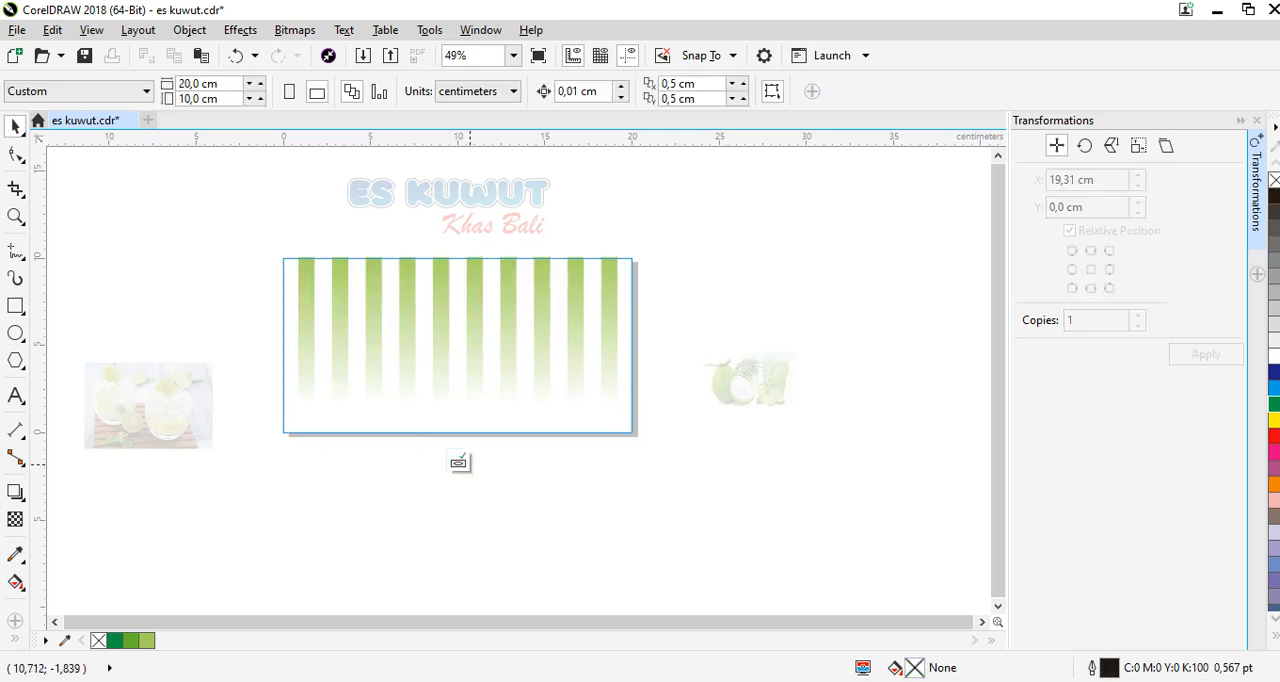
pyautogui.click(459, 462)
pyautogui.click(720, 229)
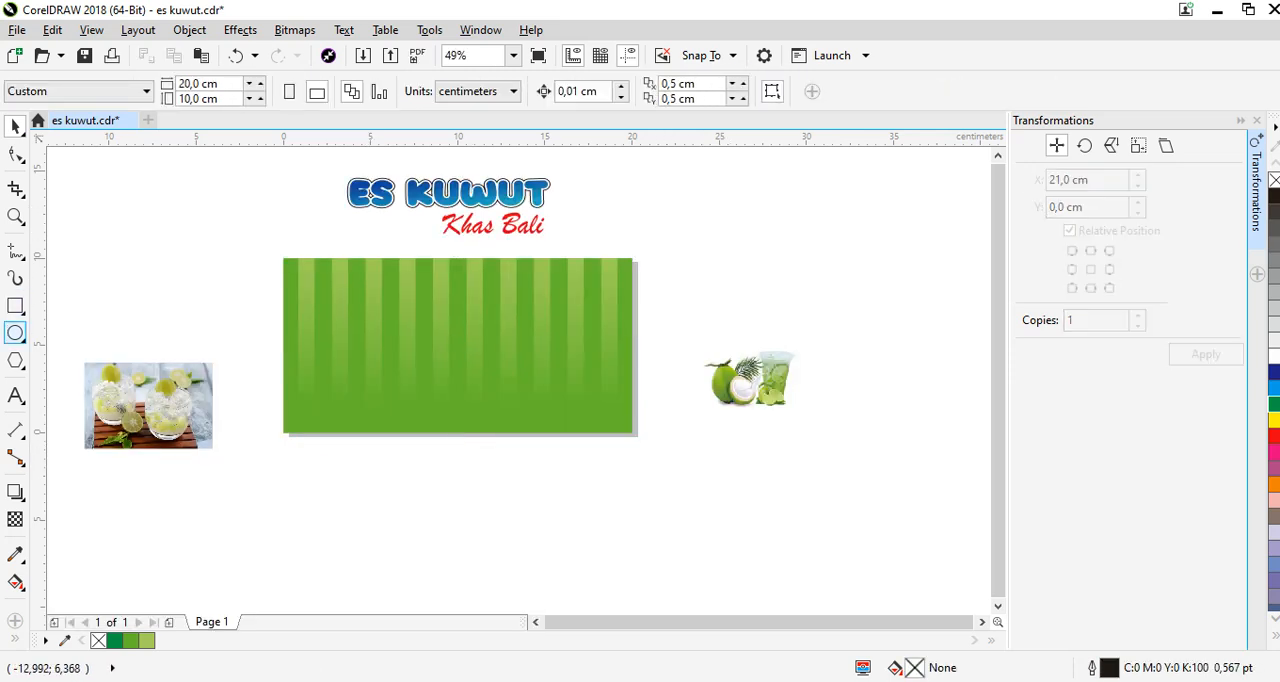
# Draw an ellipse about 9.3 × 9.1 cm over the banner's lower-left corner and shift it slightly left to X 2.891 cm.
pyautogui.press('F7')
pyautogui.moveTo(258, 330); pyautogui.dragTo(422, 491)
pyautogui.press('space')
pyautogui.scroll(1, 331, 470)
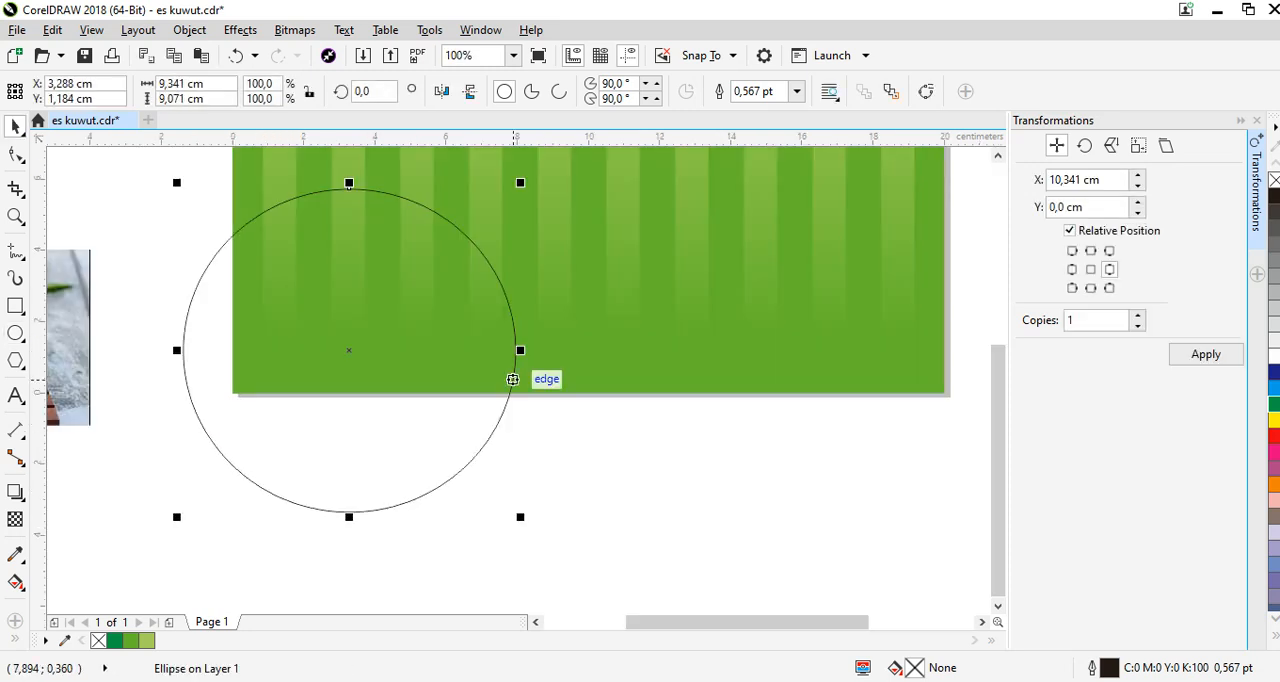
pyautogui.moveTo(447, 300); pyautogui.dragTo(432, 300)
pyautogui.scroll(-1, 432, 300)
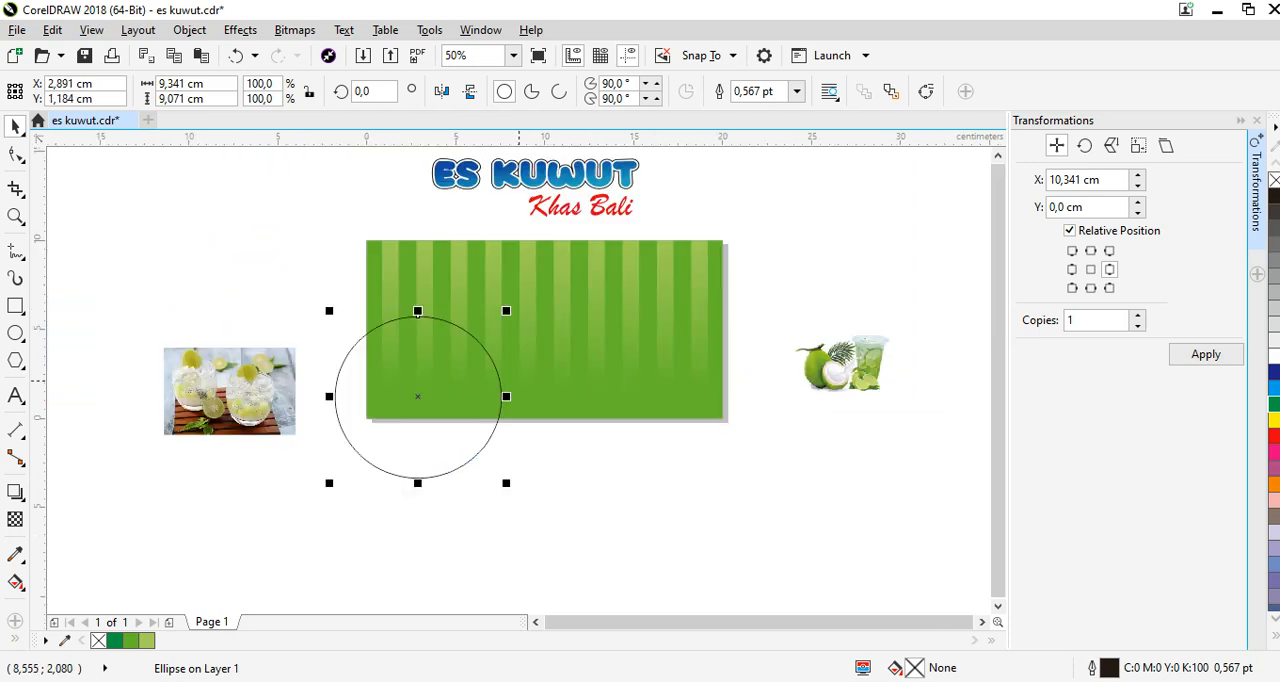
# Select the ellipse together with the striped background and intersect them to create a corner shape.
pyautogui.scroll(1, 522, 378)
pyautogui.keyDown('shift'); pyautogui.click(491, 411); pyautogui.keyUp('shift')
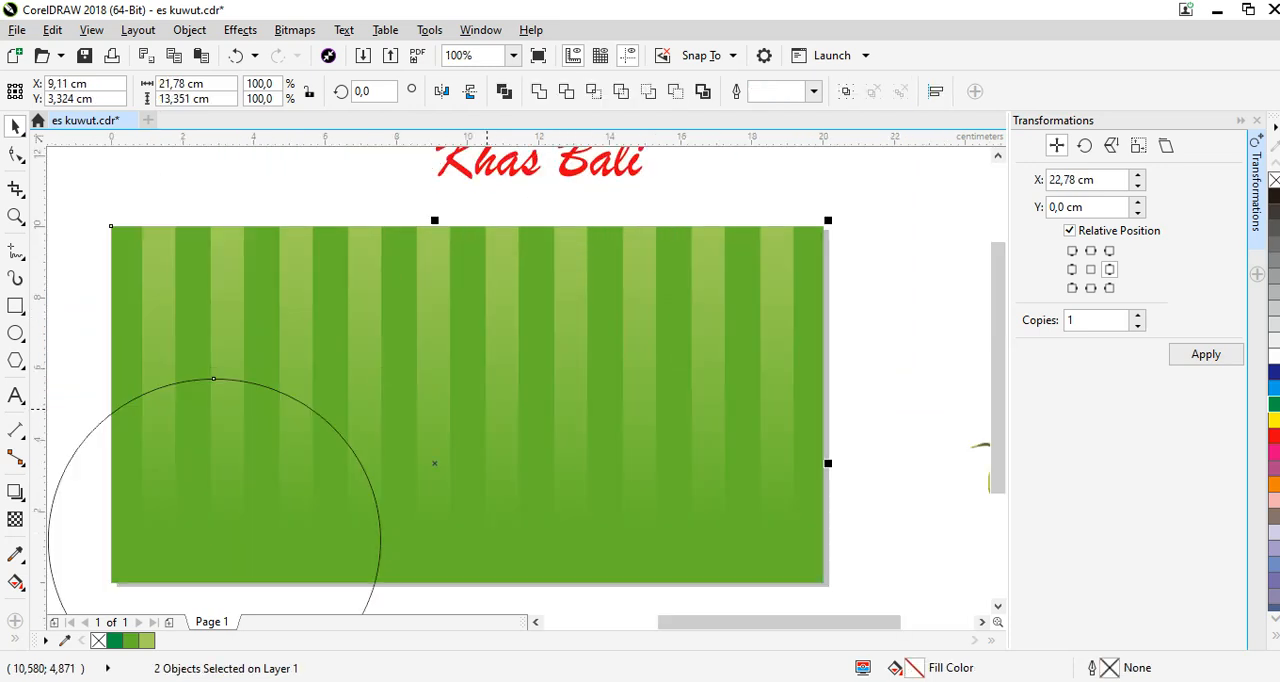
pyautogui.click(286, 190)
pyautogui.click(236, 434)
pyautogui.scroll(-1, 508, 406)
pyautogui.click(658, 278)
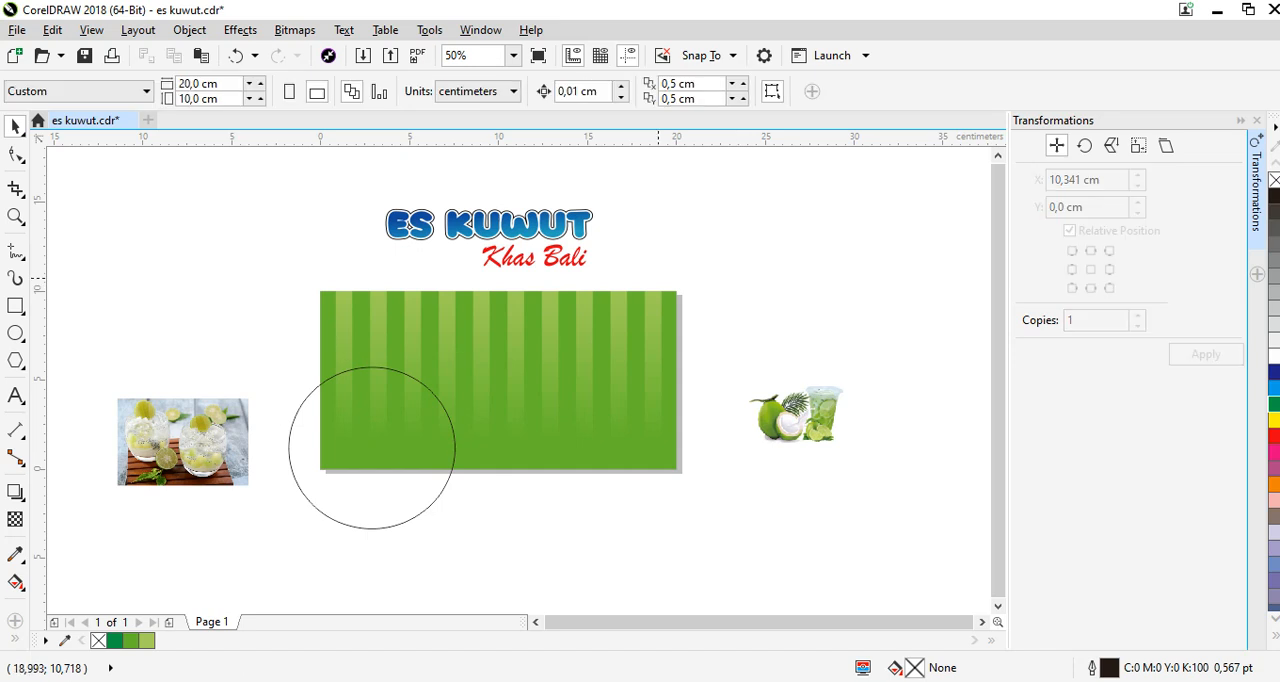
pyautogui.moveTo(273, 541); pyautogui.dragTo(273, 541)
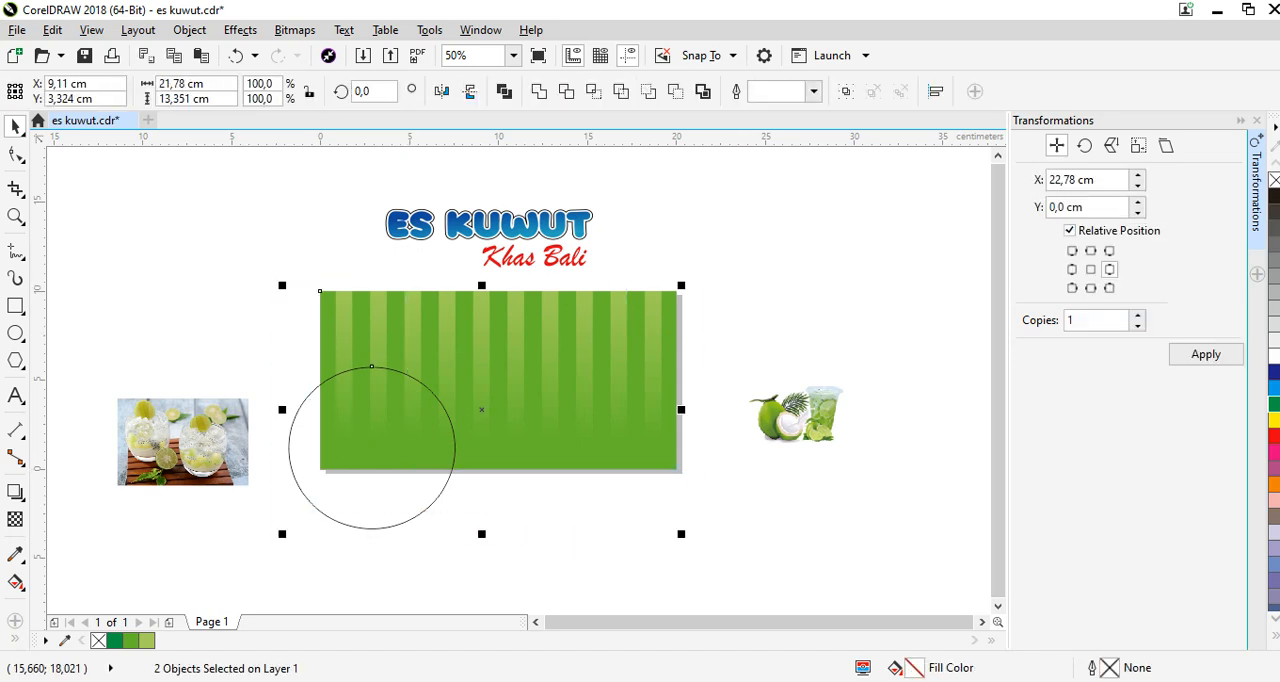
pyautogui.click(593, 91)
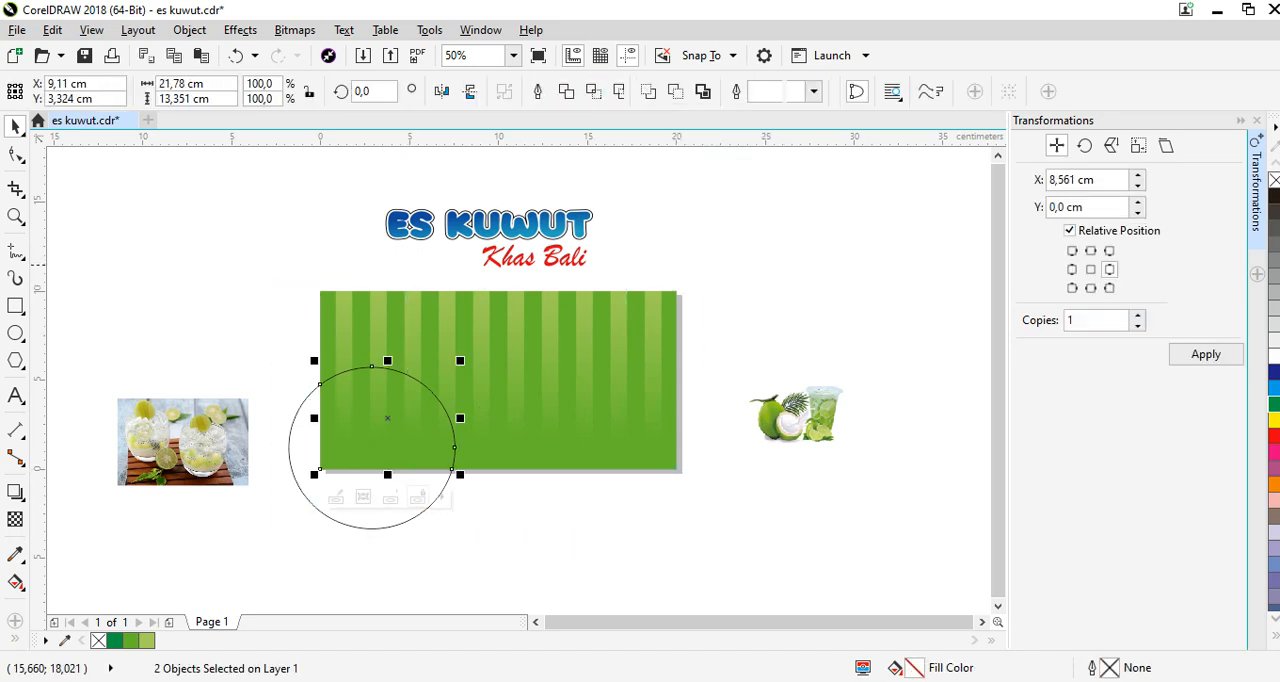
# Move the original circle off the banner above the drinks photo and fill the intersected corner shape dark green (C100 M0 Y100 K0).
pyautogui.click(383, 510)
pyautogui.moveTo(290, 447); pyautogui.dragTo(122, 288)
pyautogui.click(387, 418)
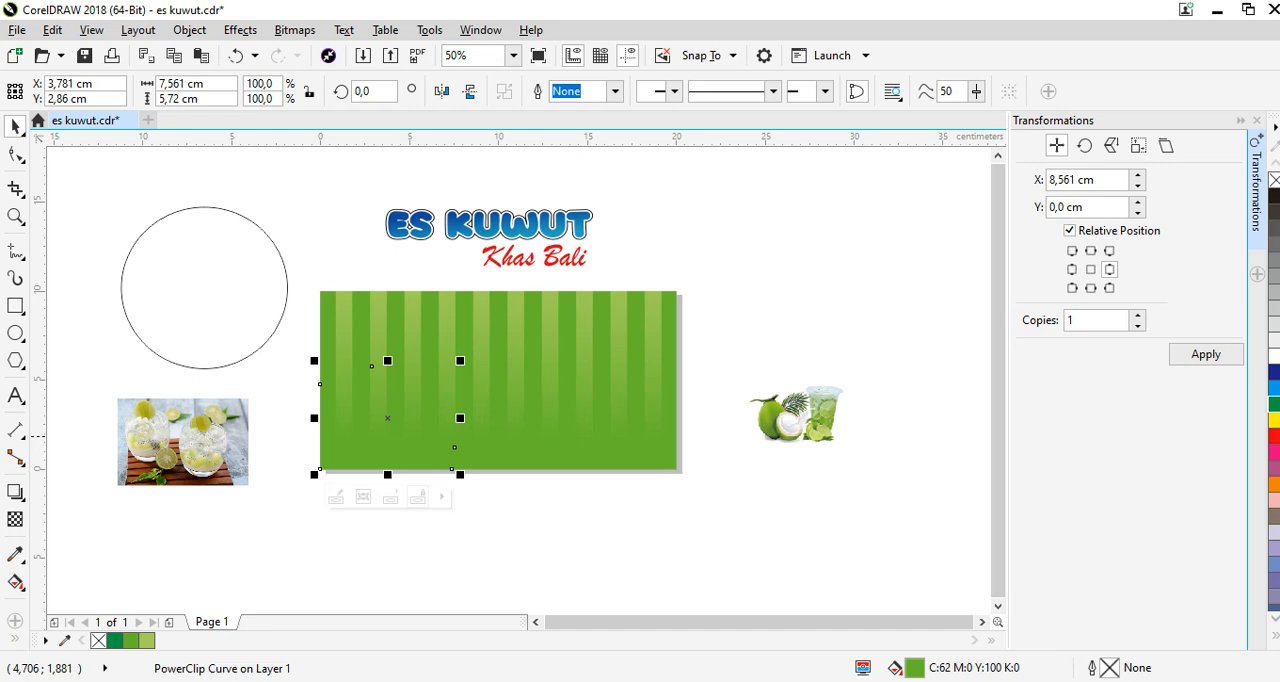
pyautogui.click(1273, 404)
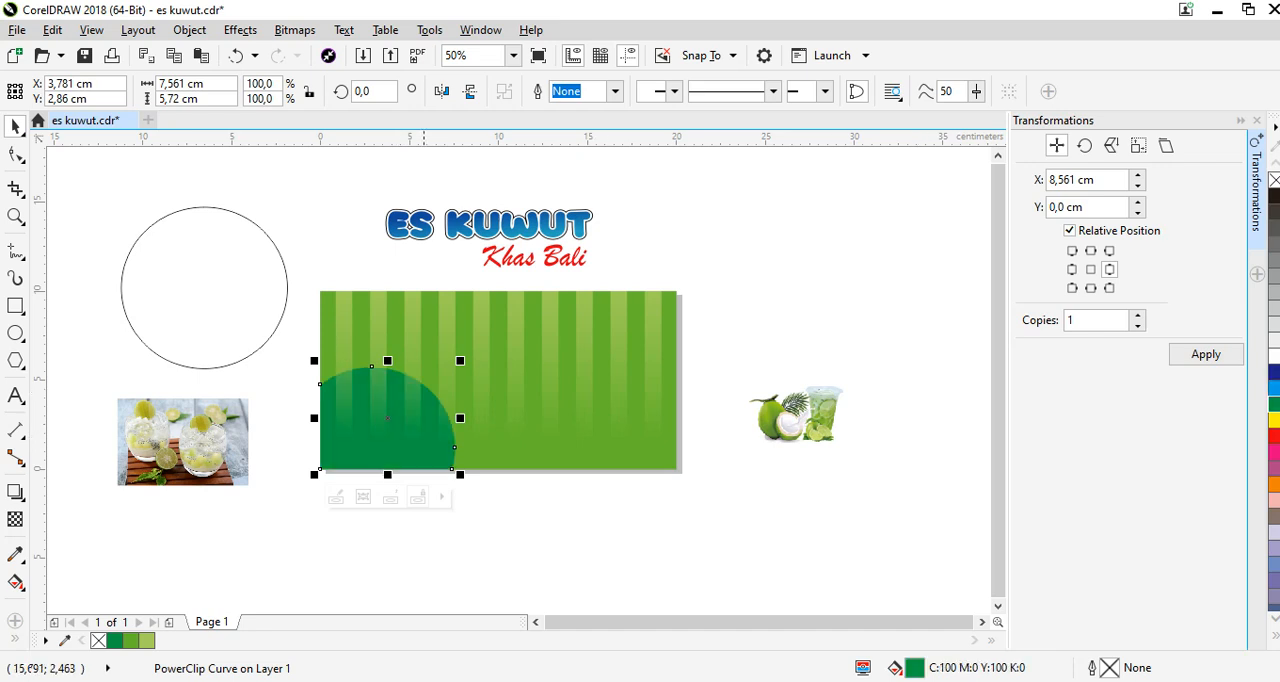
# Delete the stripes inside the dark green corner shape's PowerClip and remove its PowerClip frame.
pyautogui.rightClick(405, 407)
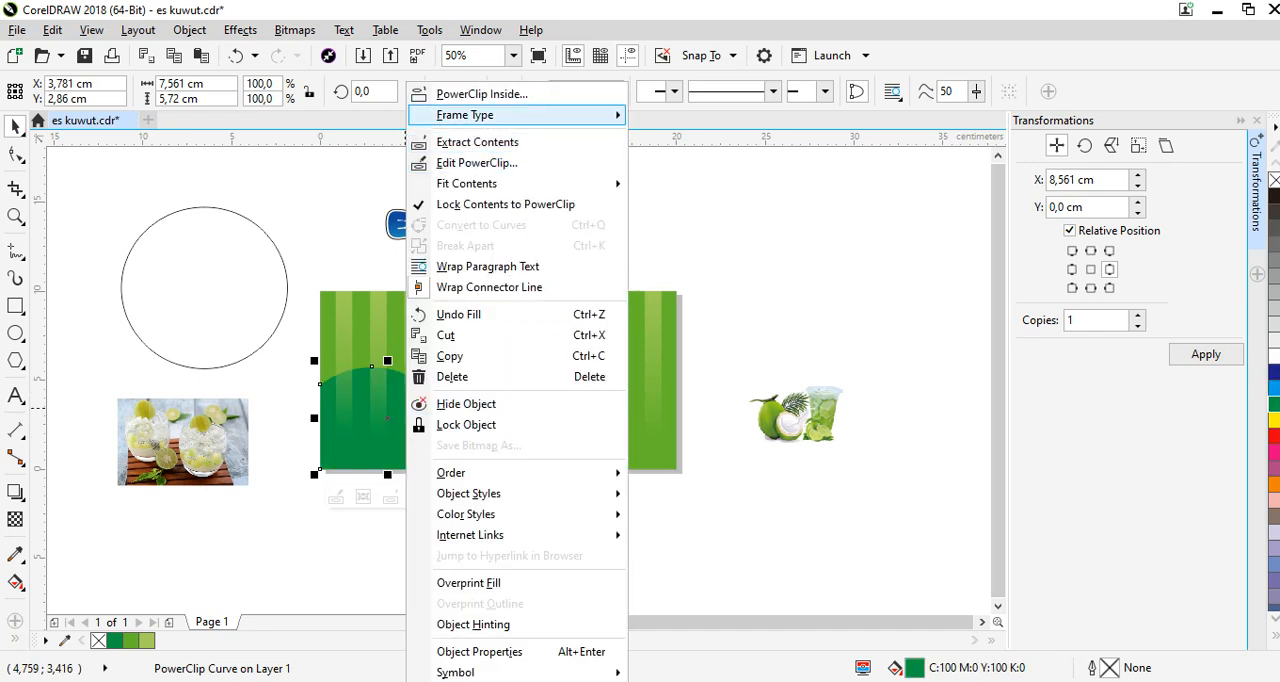
pyautogui.click(470, 163)
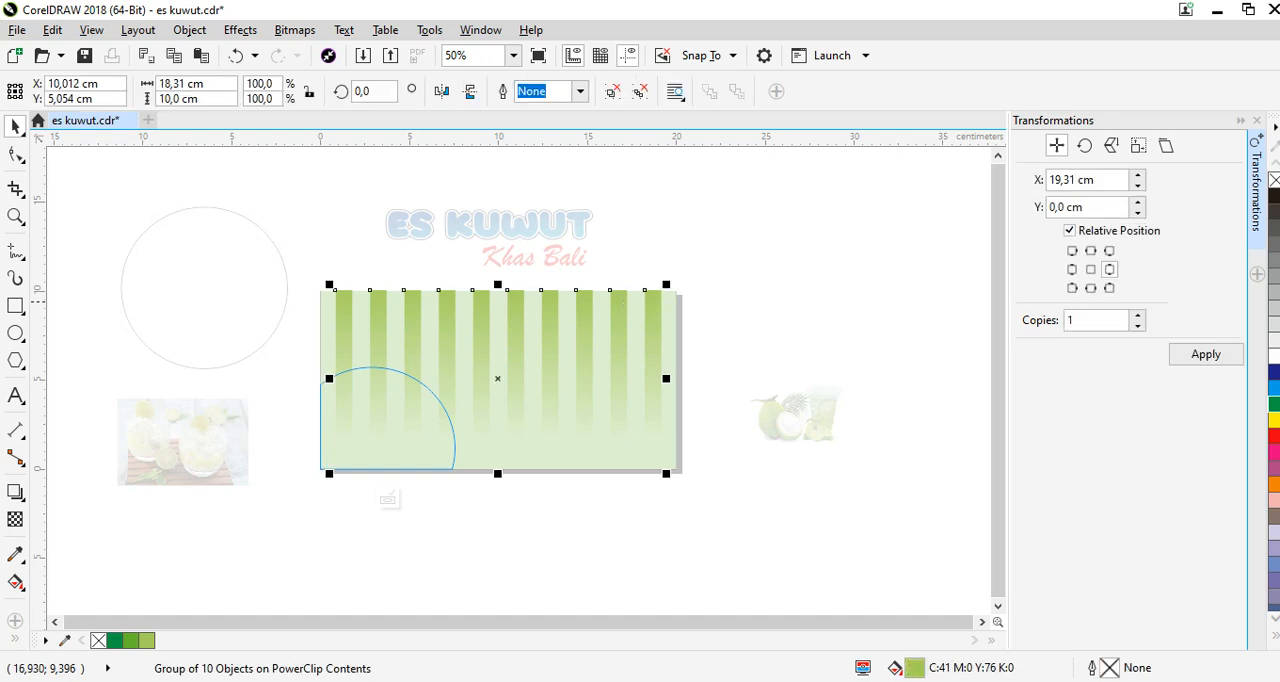
pyautogui.press('Escape')
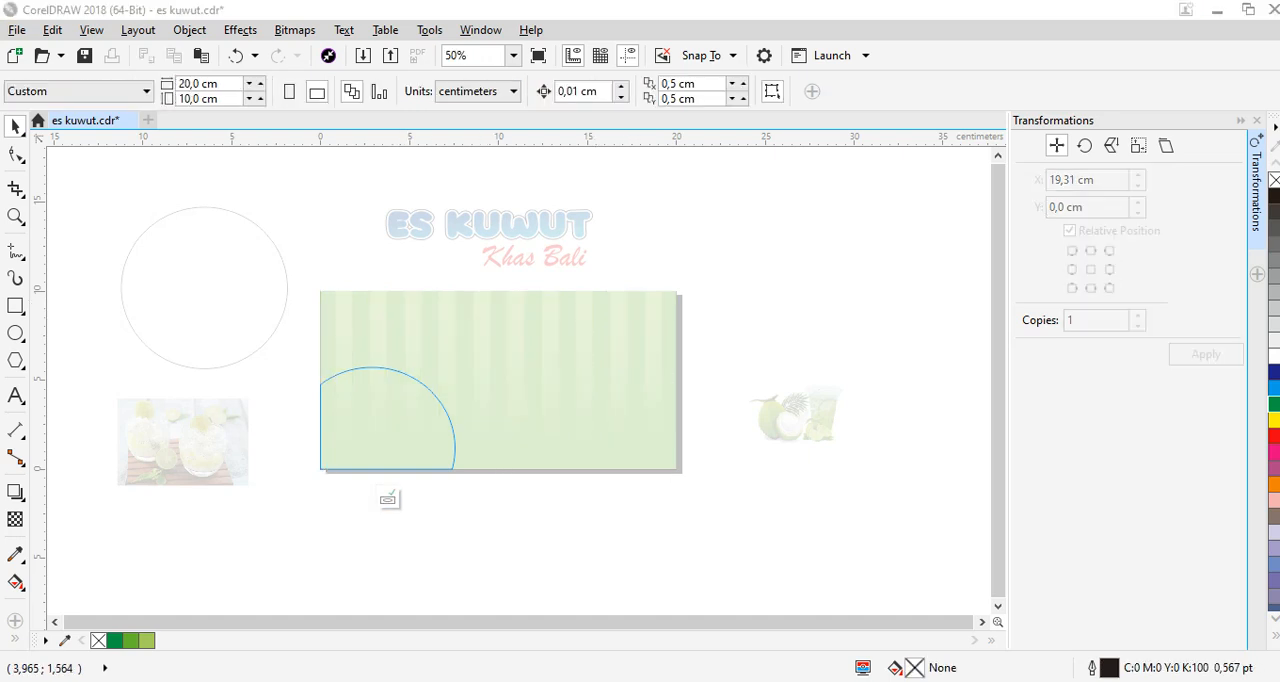
pyautogui.click(388, 497)
pyautogui.rightClick(388, 455)
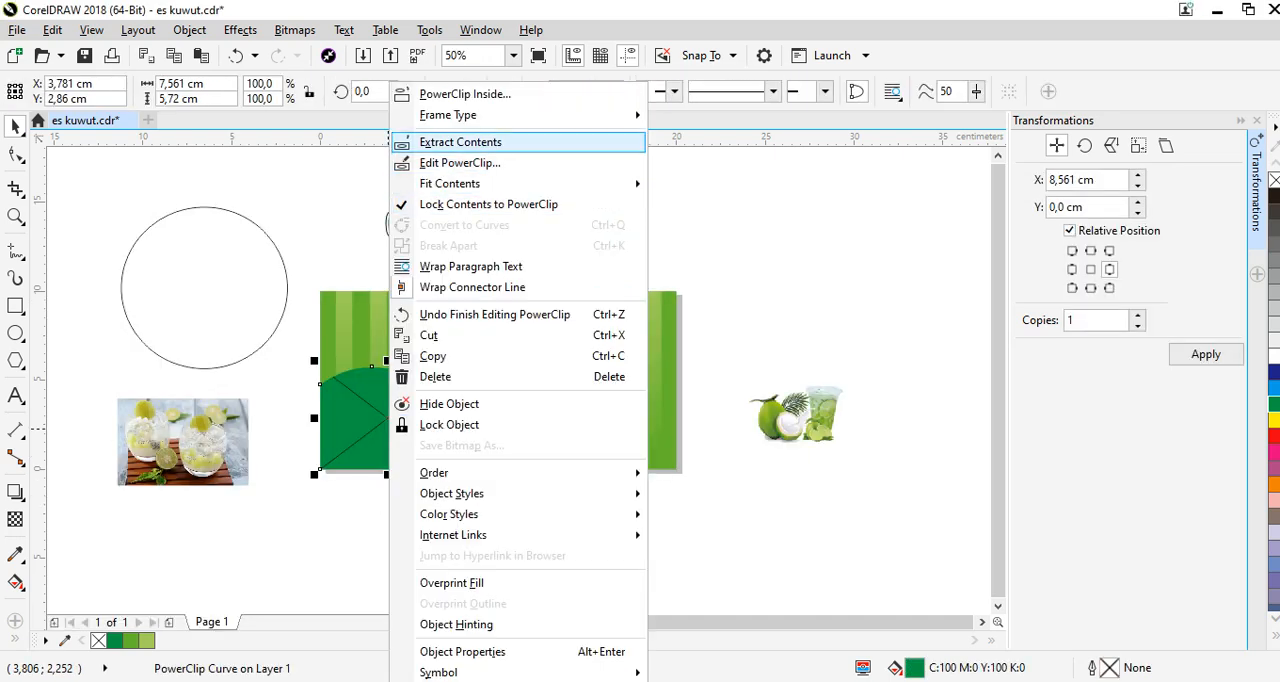
pyautogui.moveTo(540, 114)
pyautogui.click(700, 165)
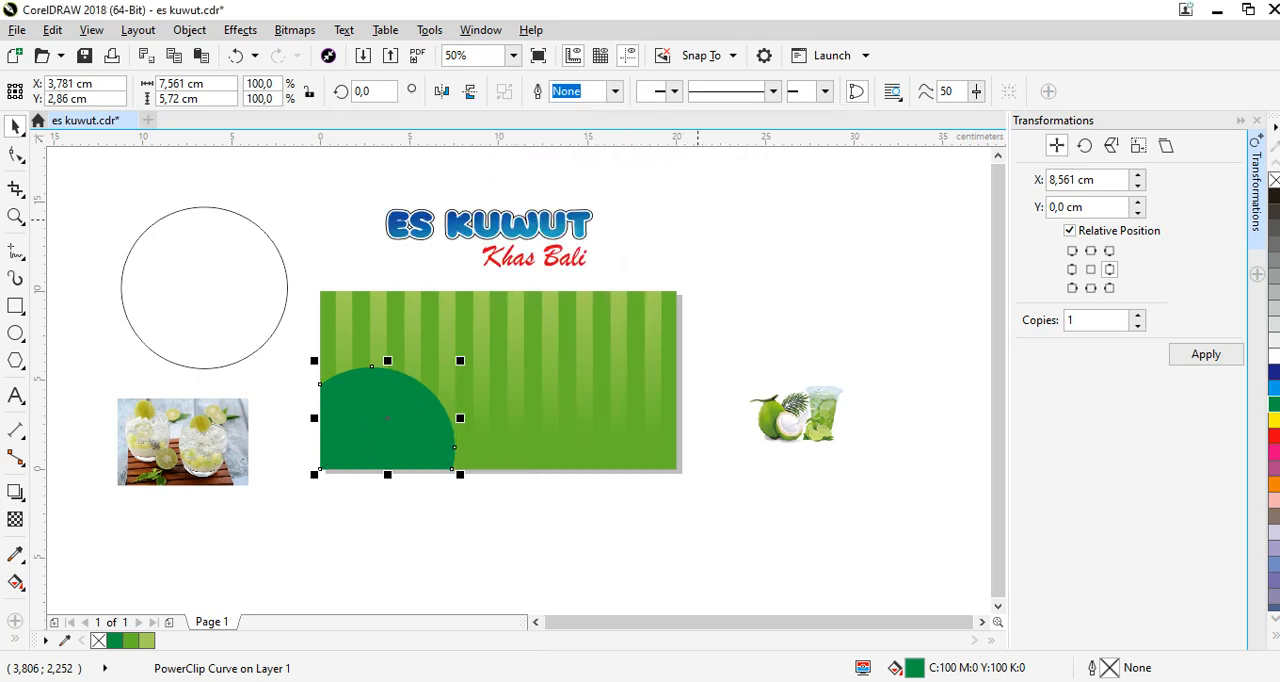
# Paste a copy of the dark green corner shape in place and stretch it to 7.926 × 5.909 cm from its lower-left corner.
pyautogui.scroll(1, 344, 447)
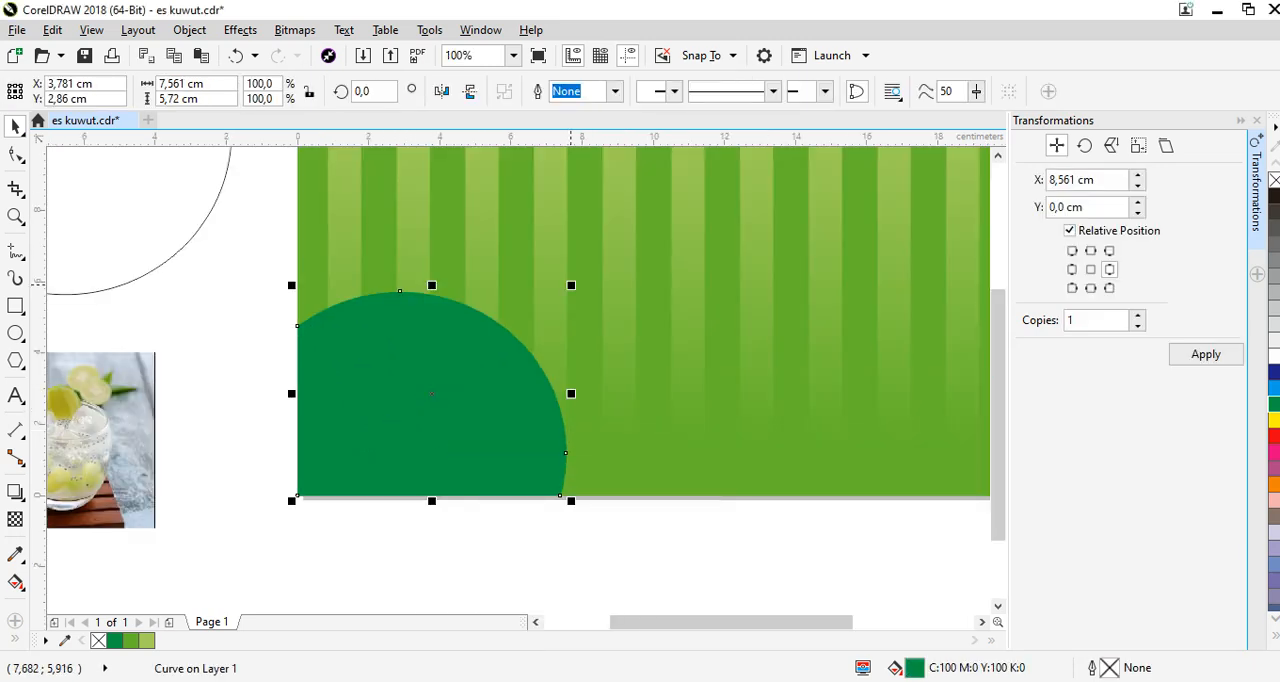
pyautogui.rightClick(438, 376)
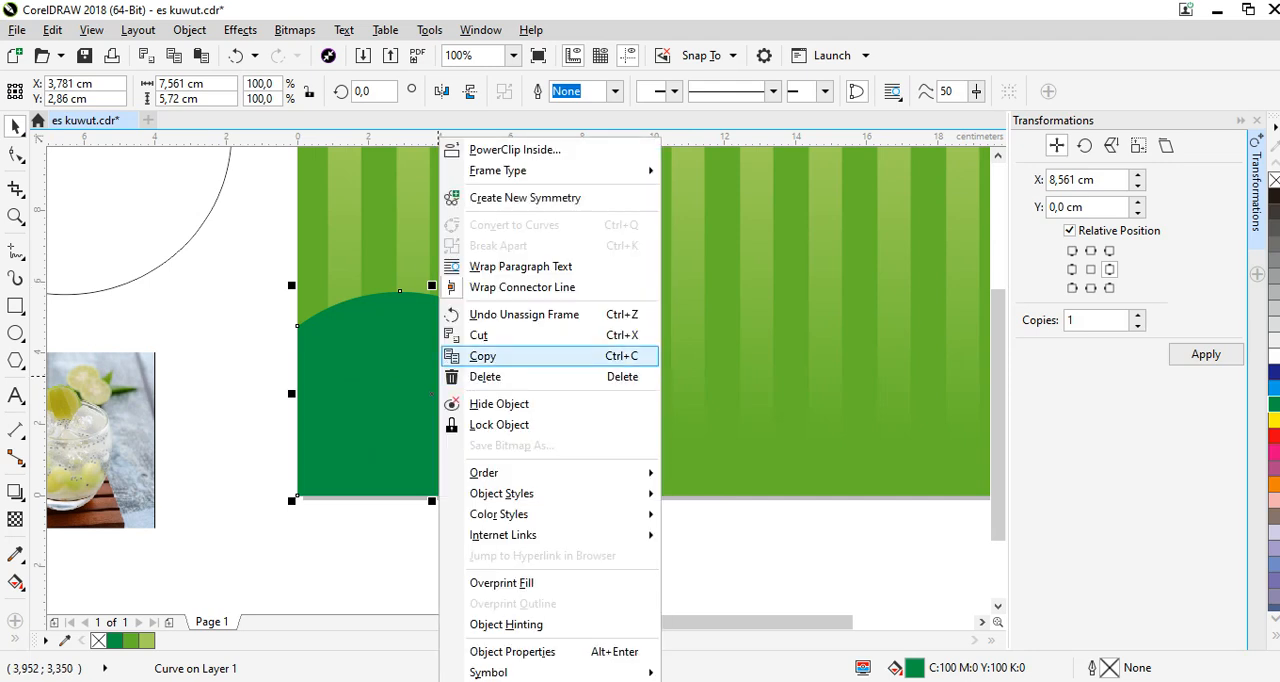
pyautogui.click(482, 356)
pyautogui.rightClick(440, 376)
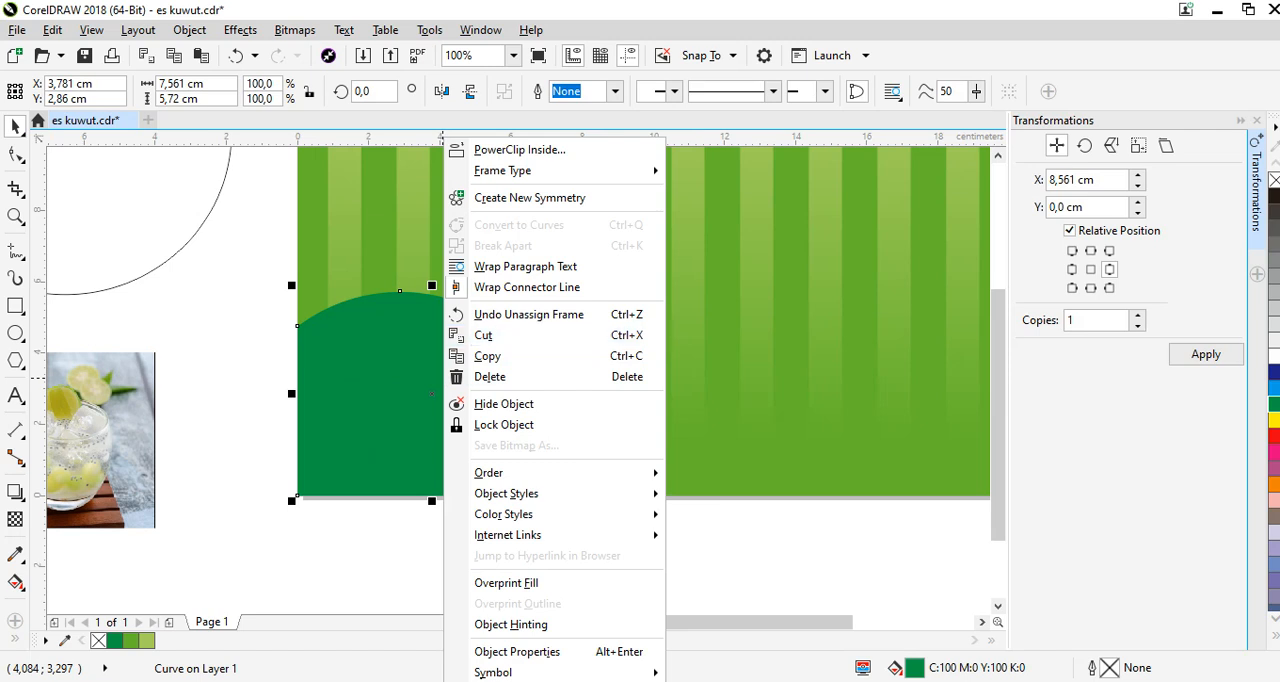
pyautogui.click(52, 30)
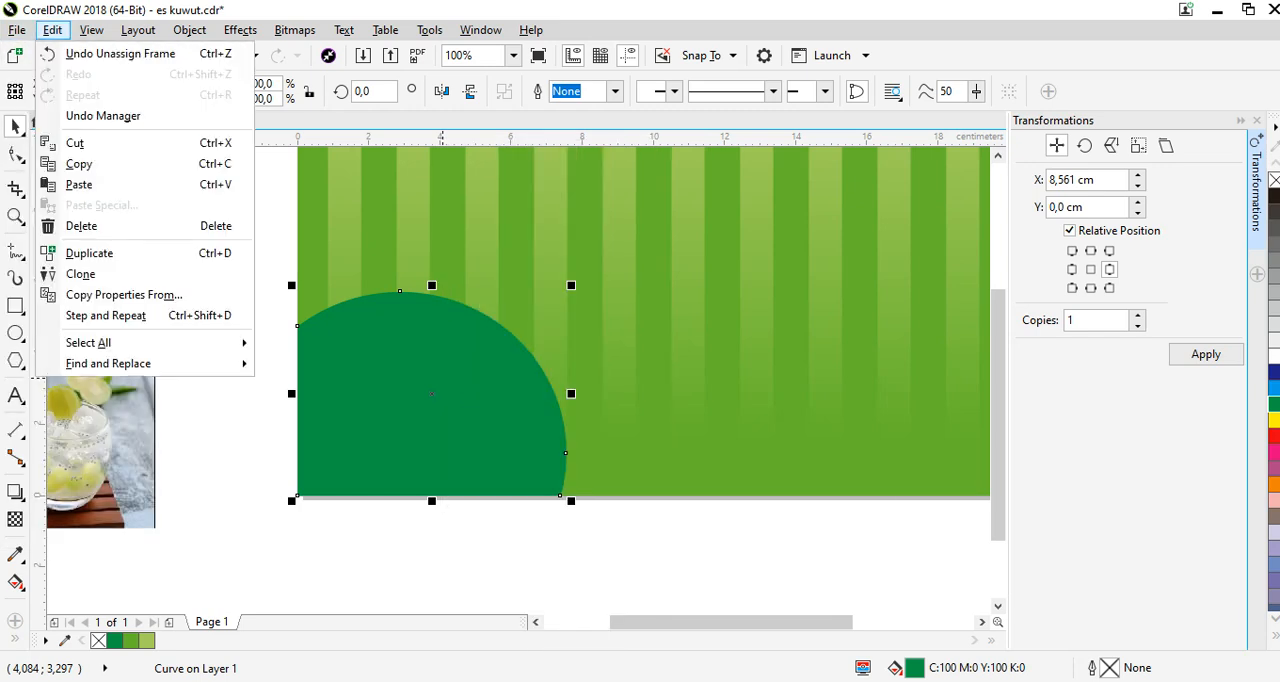
pyautogui.click(79, 184)
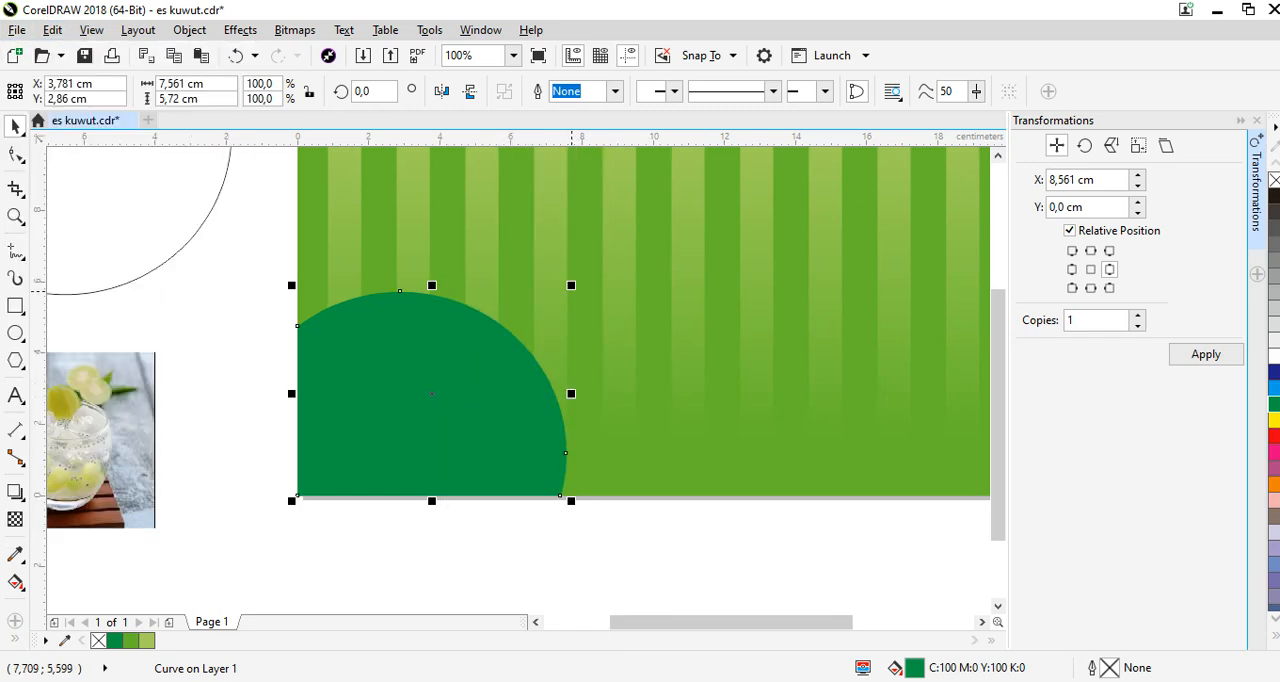
pyautogui.moveTo(571, 286); pyautogui.dragTo(589, 279)
pyautogui.moveTo(437, 276); pyautogui.dragTo(440, 279)
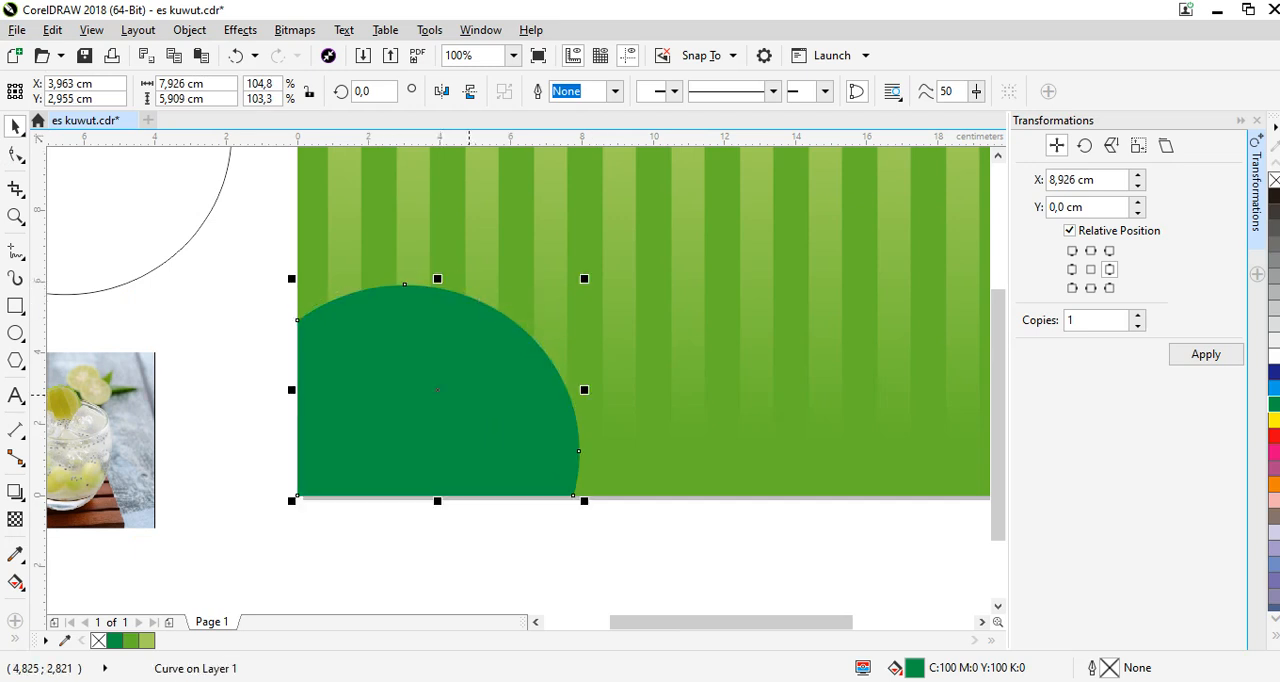
# Send the enlarged corner shape back one level and fill it light green (C41 M0 Y76 K0), keeping it in the corner.
pyautogui.rightClick(468, 394)
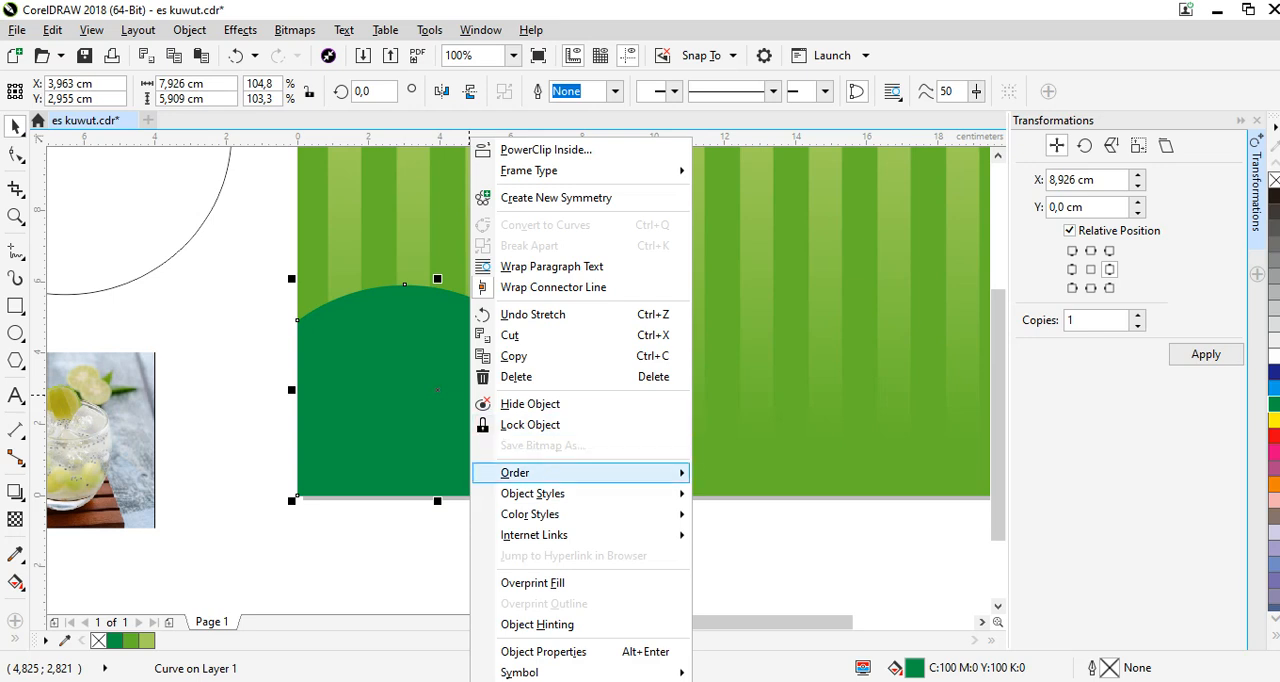
pyautogui.moveTo(530, 472)
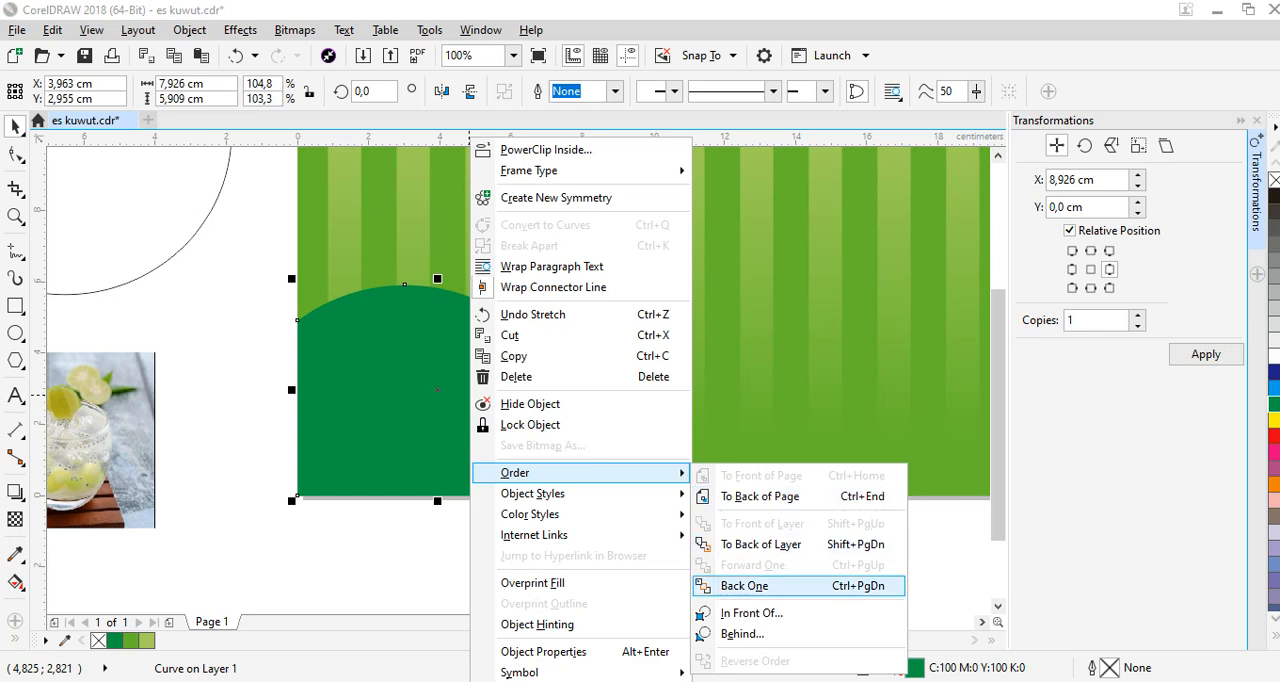
pyautogui.click(745, 586)
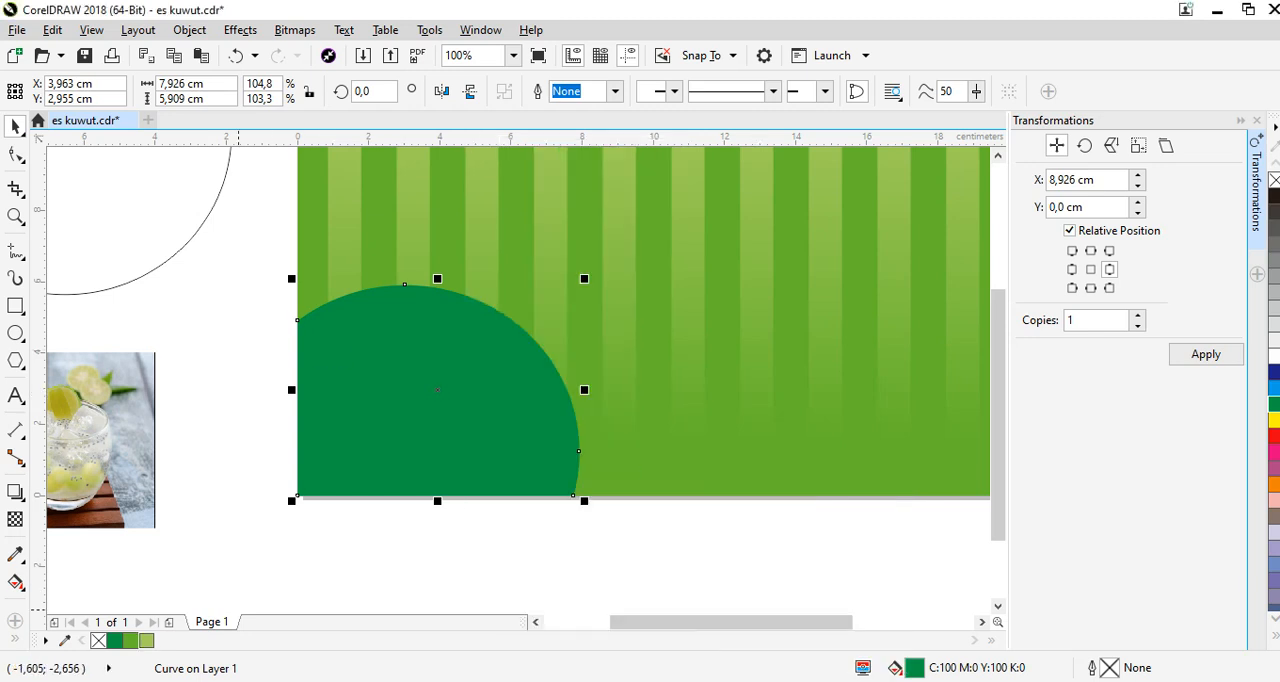
pyautogui.click(147, 640)
pyautogui.moveTo(384, 406); pyautogui.dragTo(514, 399)
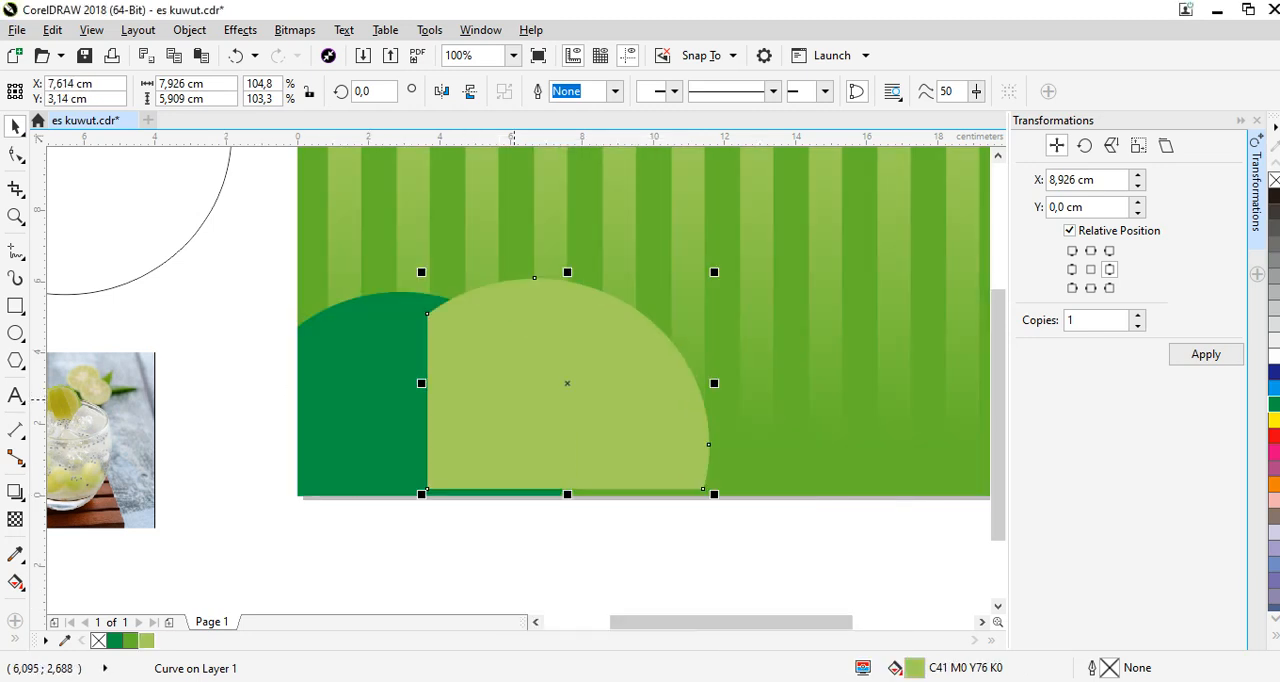
pyautogui.hotkey('ctrl', 'z')
# Send the light green corner shape back one level, two times in a row.
pyautogui.rightClick(471, 138)
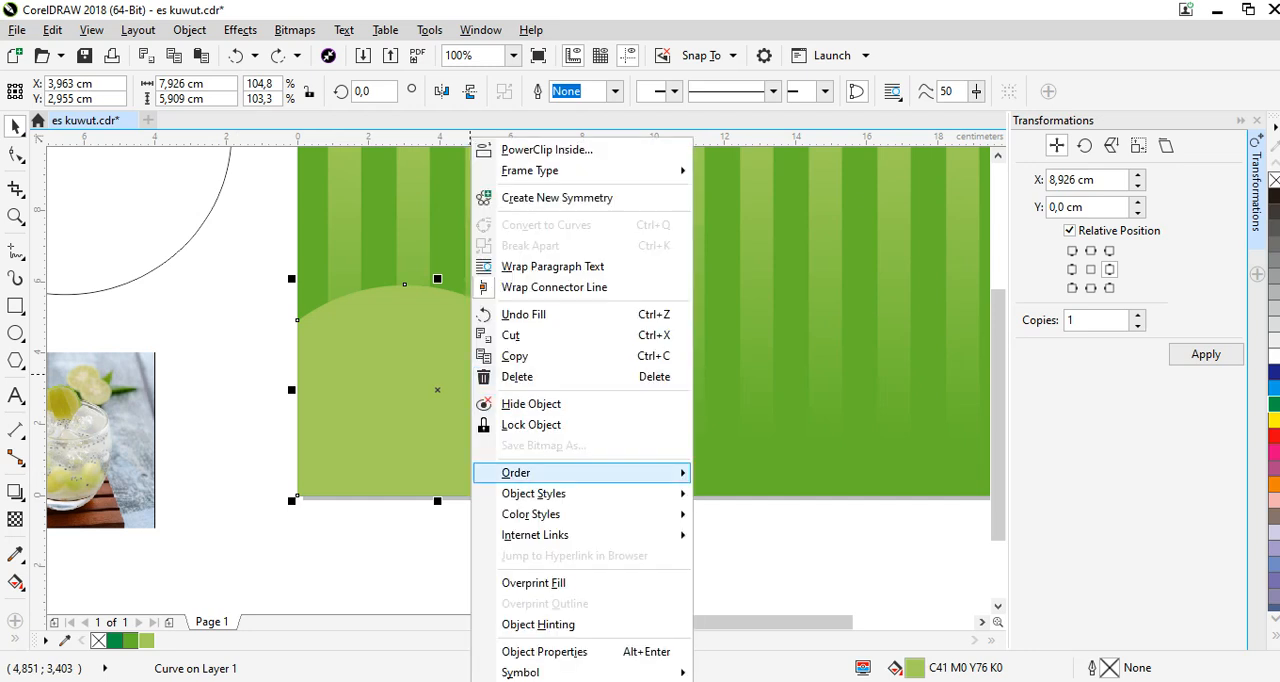
pyautogui.moveTo(540, 473)
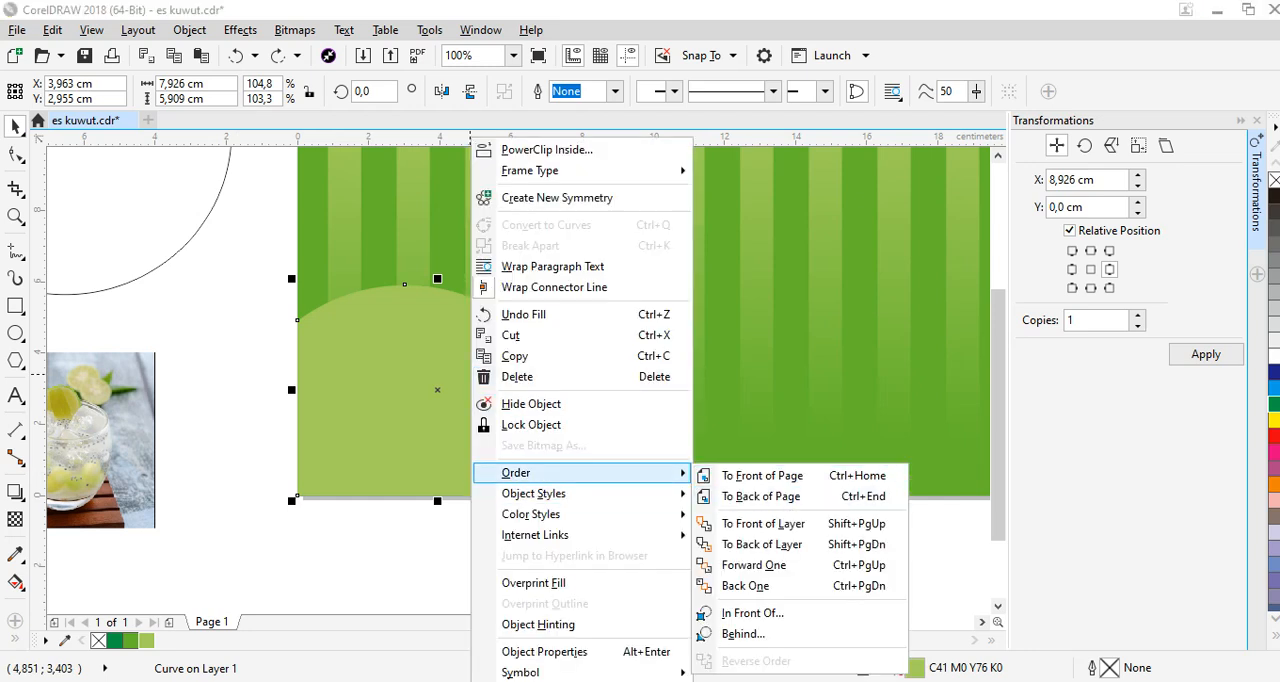
pyautogui.click(745, 586)
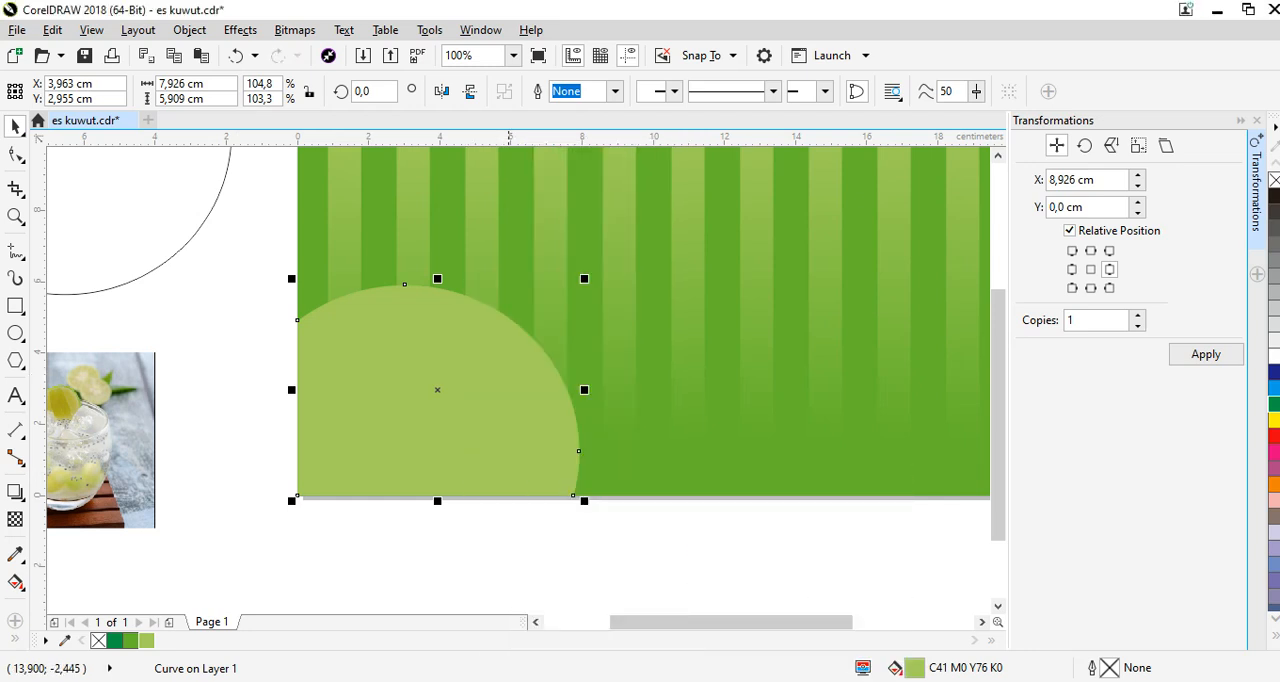
pyautogui.rightClick(483, 138)
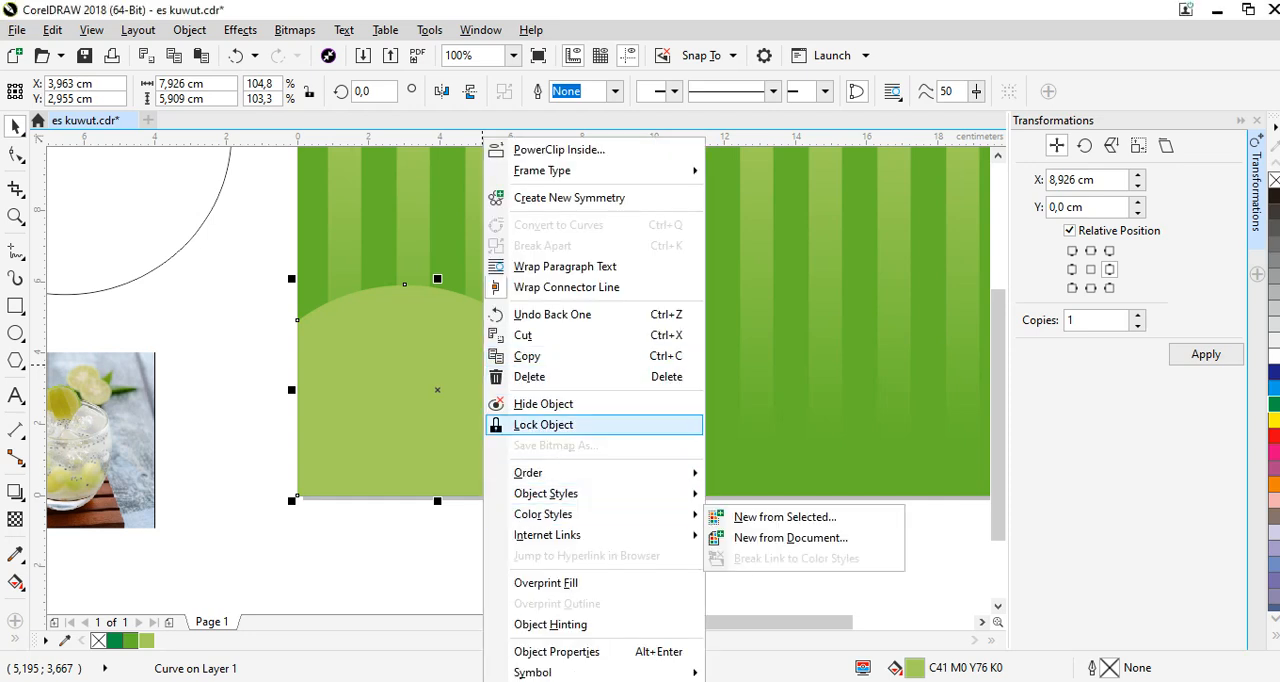
pyautogui.moveTo(600, 472)
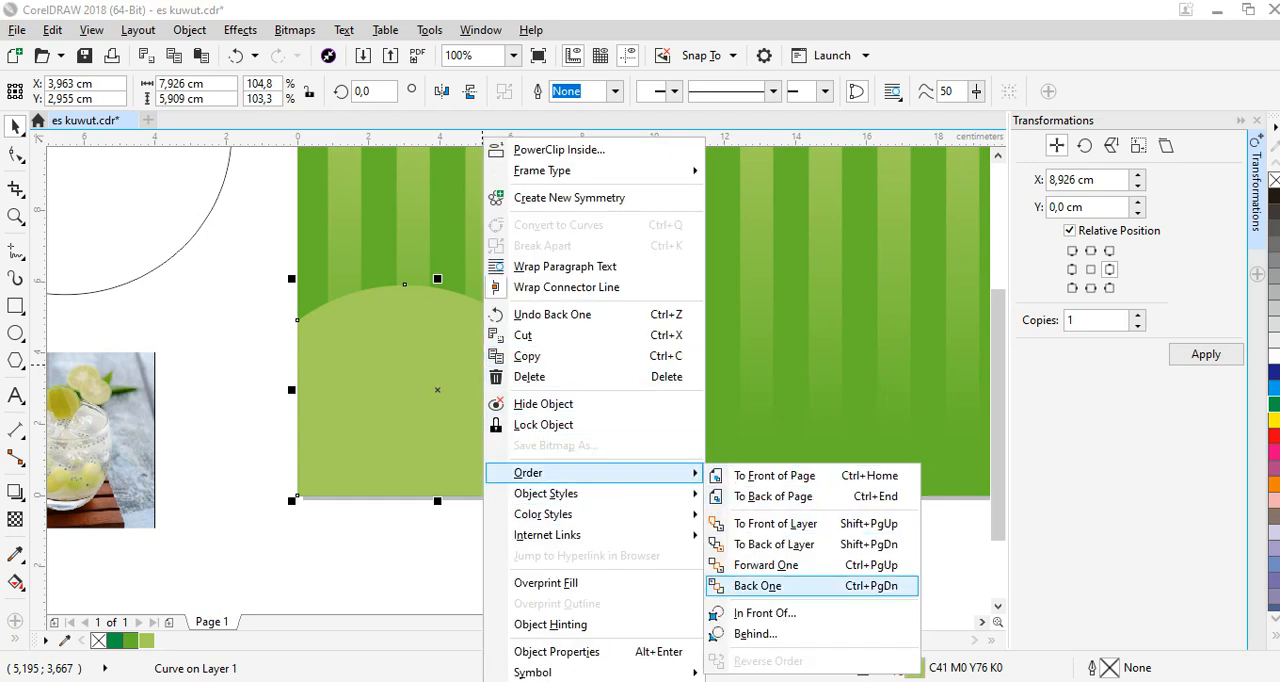
pyautogui.click(758, 586)
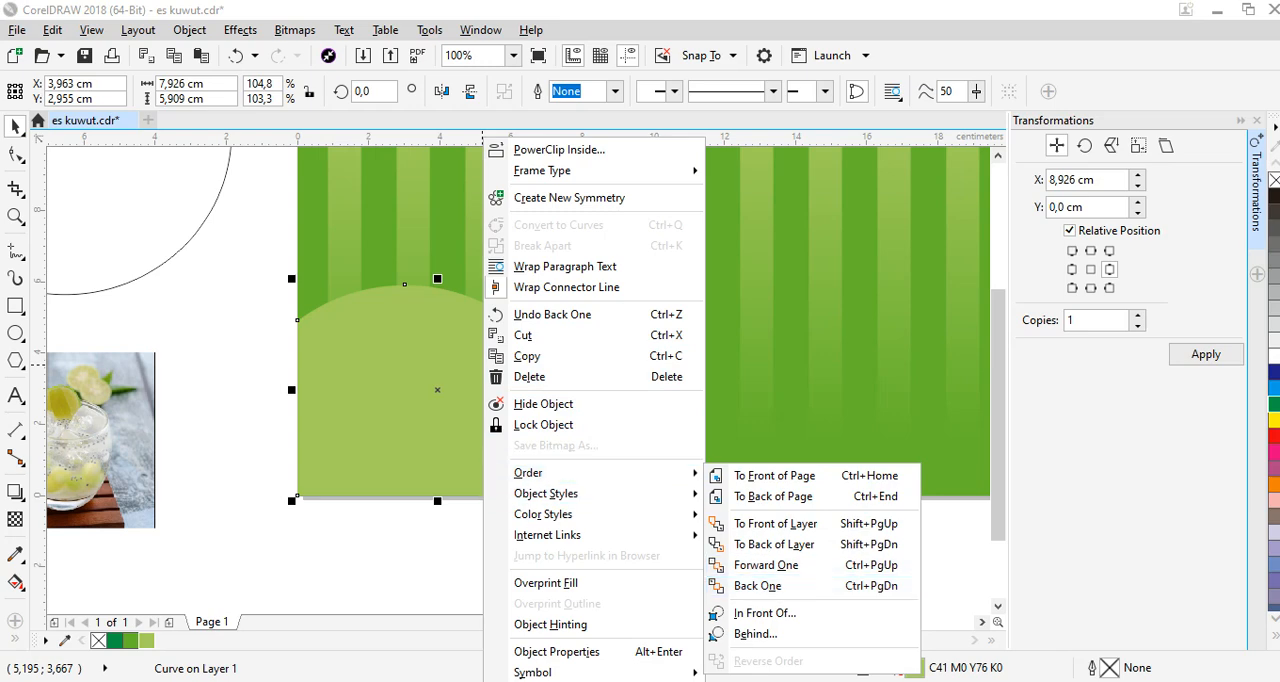
# Shift the light green shape slightly right to expose the dark green corner shape and order it directly in front of that shape.
pyautogui.moveTo(385, 367); pyautogui.dragTo(397, 367)
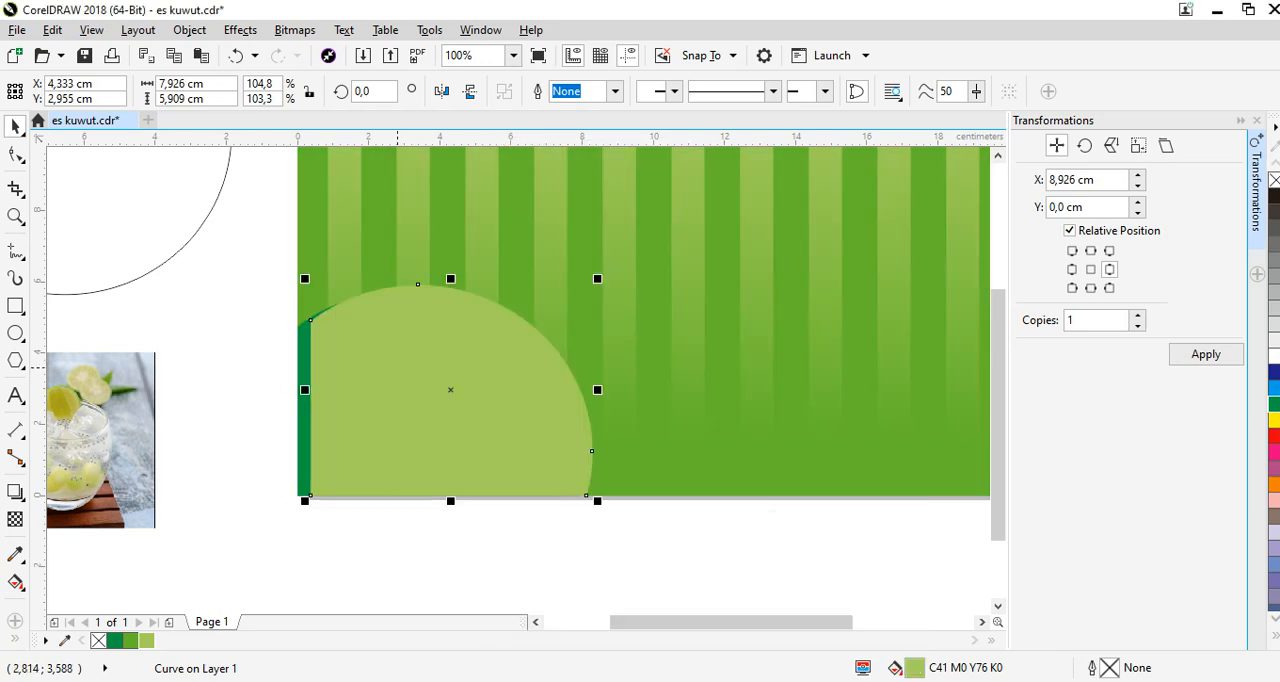
pyautogui.rightClick(399, 367)
pyautogui.moveTo(560, 472)
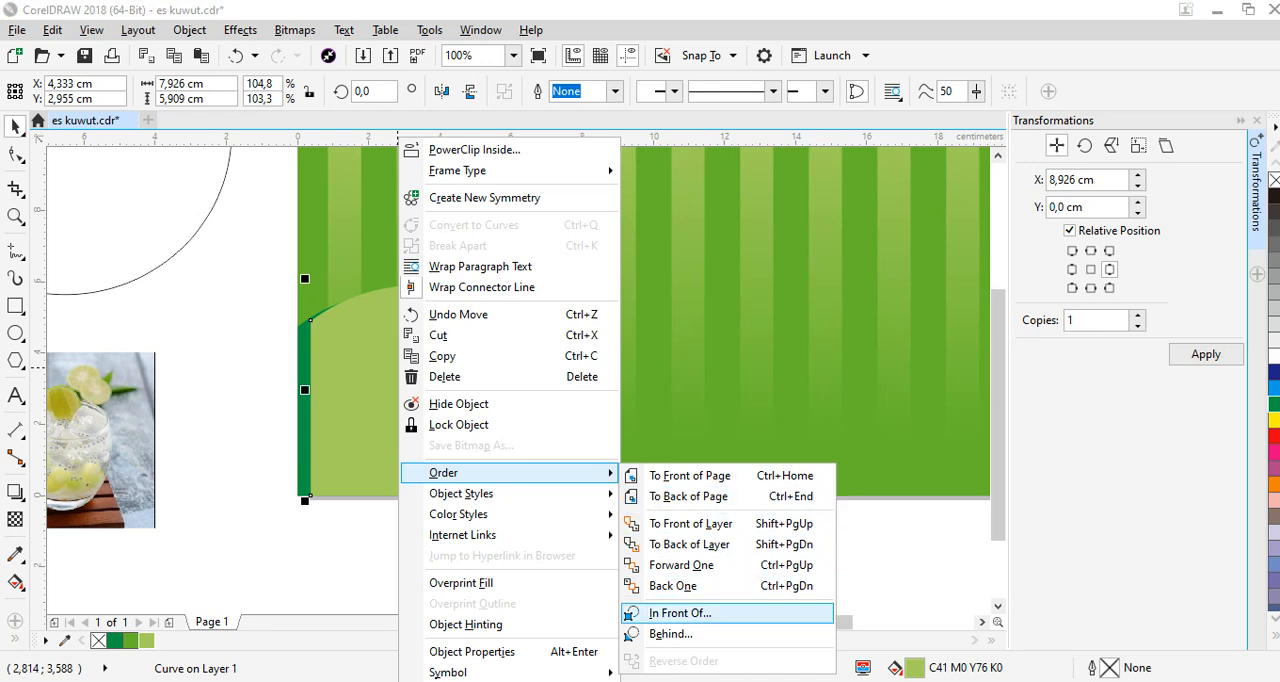
pyautogui.click(660, 613)
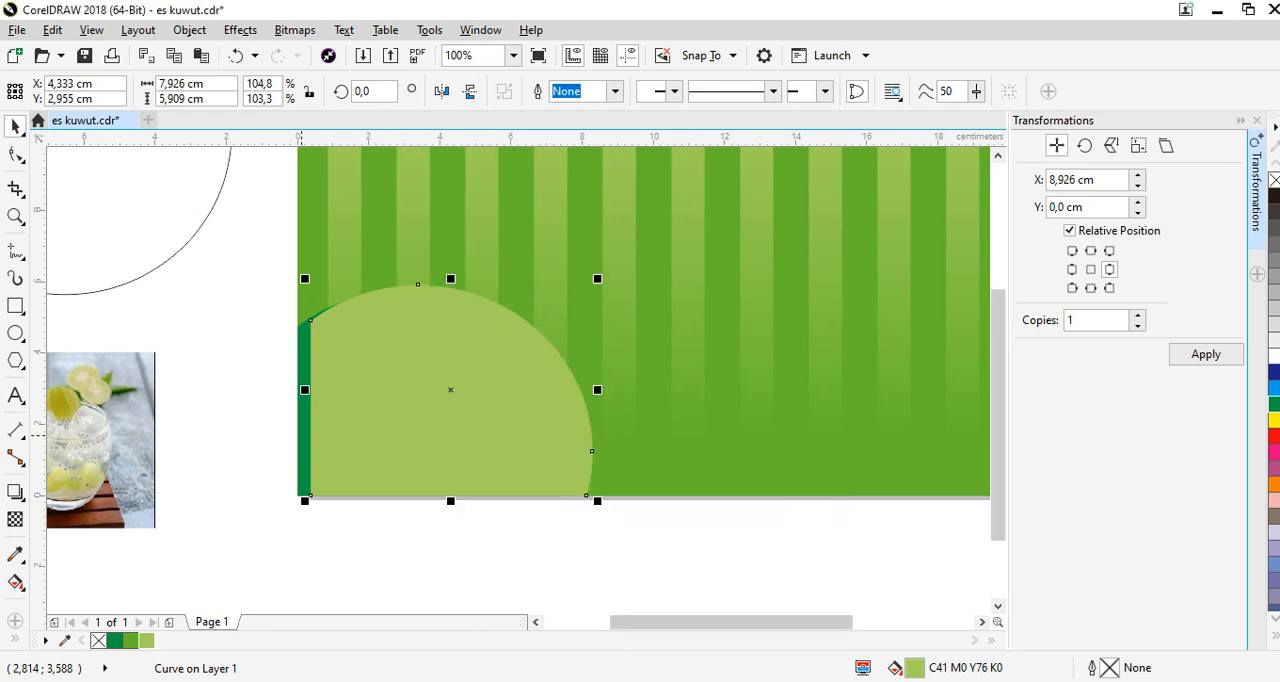
pyautogui.click(302, 435)
# Stretch the light green shape upward to 6.207 cm tall in the banner corner and send it behind the dark green shape.
pyautogui.moveTo(565, 374); pyautogui.dragTo(555, 373)
pyautogui.moveTo(437, 280); pyautogui.dragTo(437, 271)
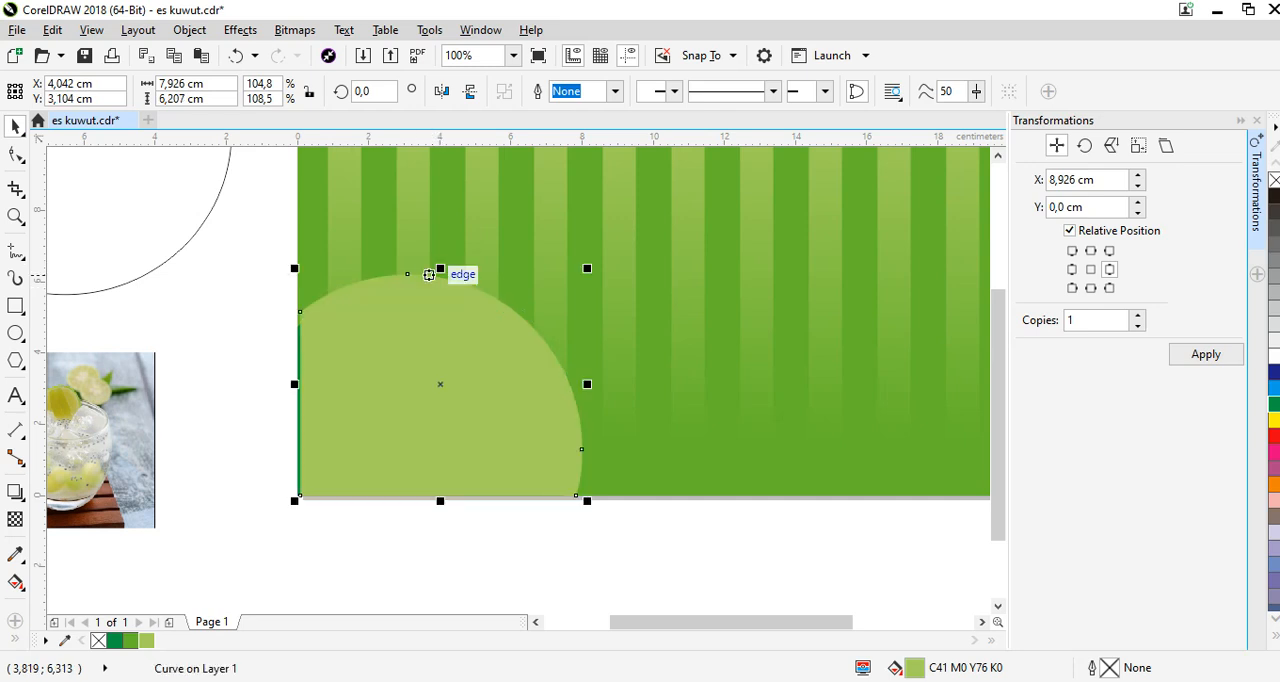
pyautogui.hotkey('ctrl', 'pagedown')
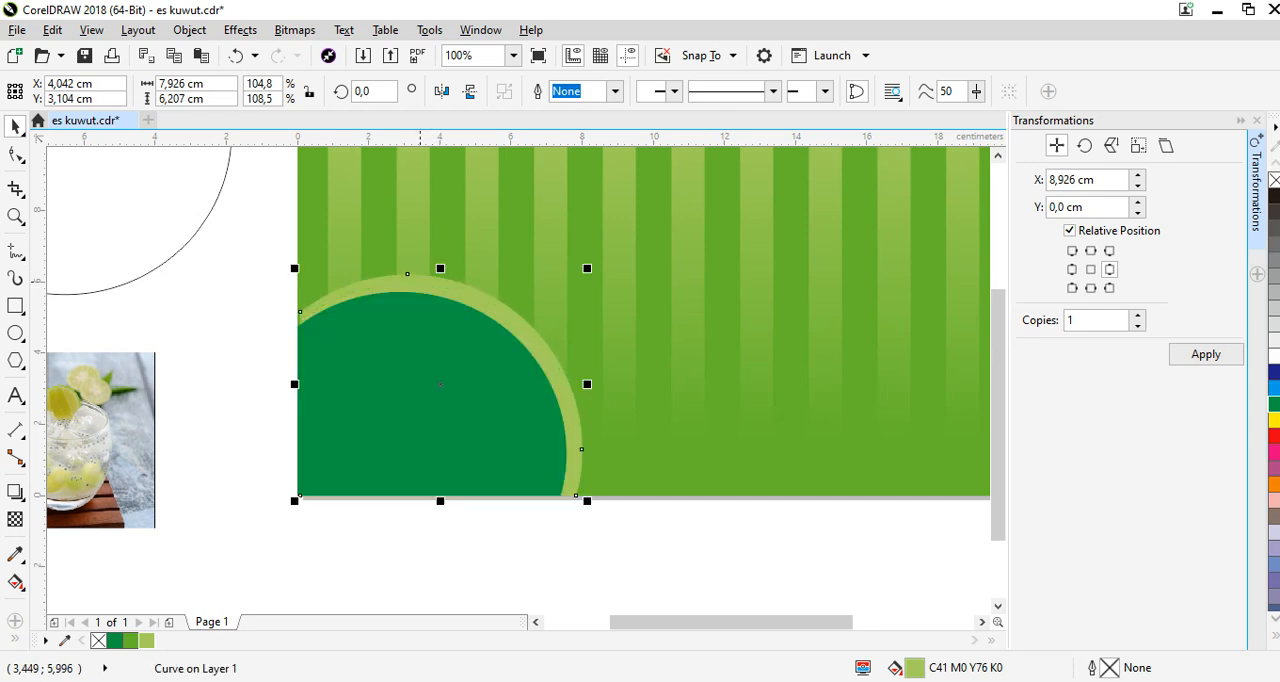
# Fill the outermost corner shape with medium green (C62 M0 Y100 K0) and deselect it.
pyautogui.click(114, 640)
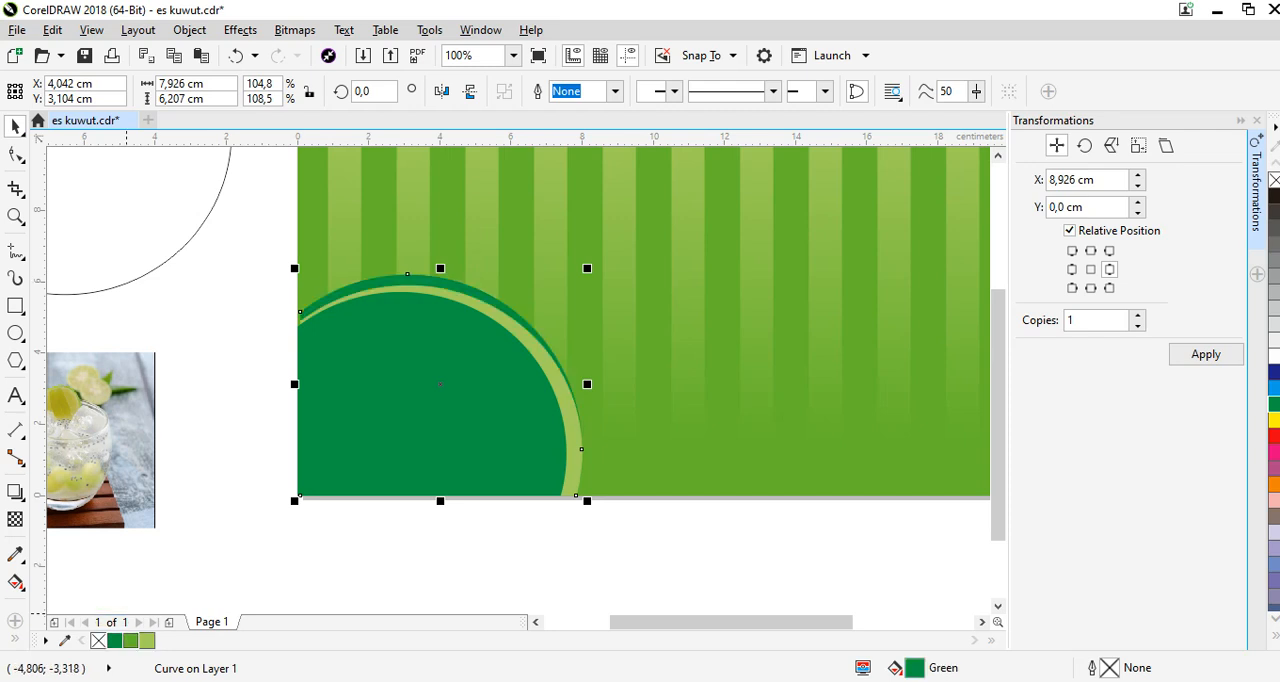
pyautogui.click(130, 640)
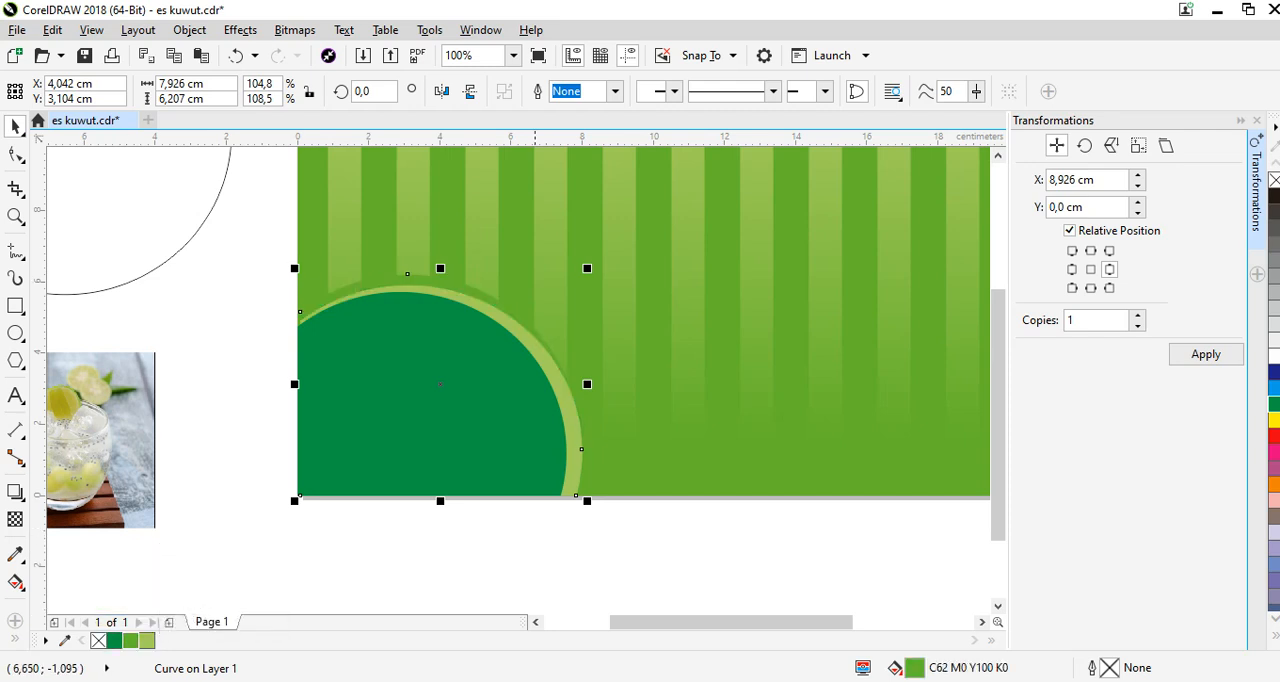
pyautogui.click(541, 557)
# PowerClip the drinks photo inside the dark green corner shape.
pyautogui.scroll(-2, 655, 460)
pyautogui.scroll(1, 549, 342)
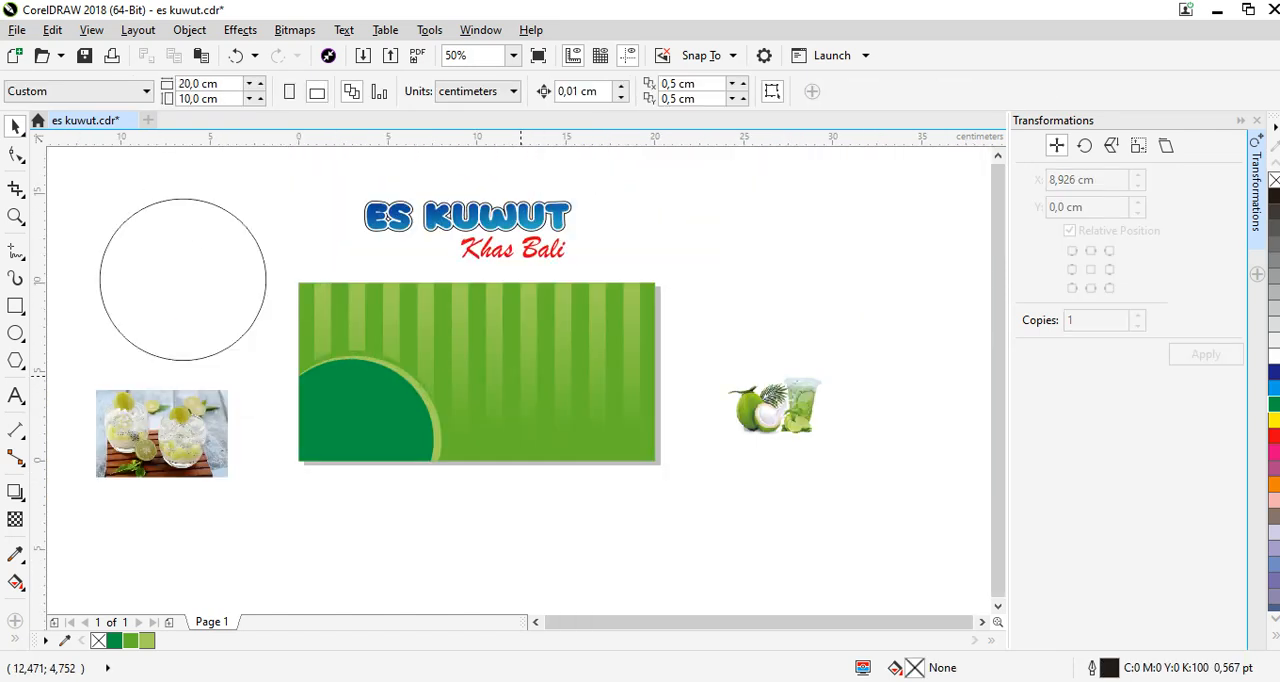
pyautogui.click(178, 422)
pyautogui.rightClick(178, 422)
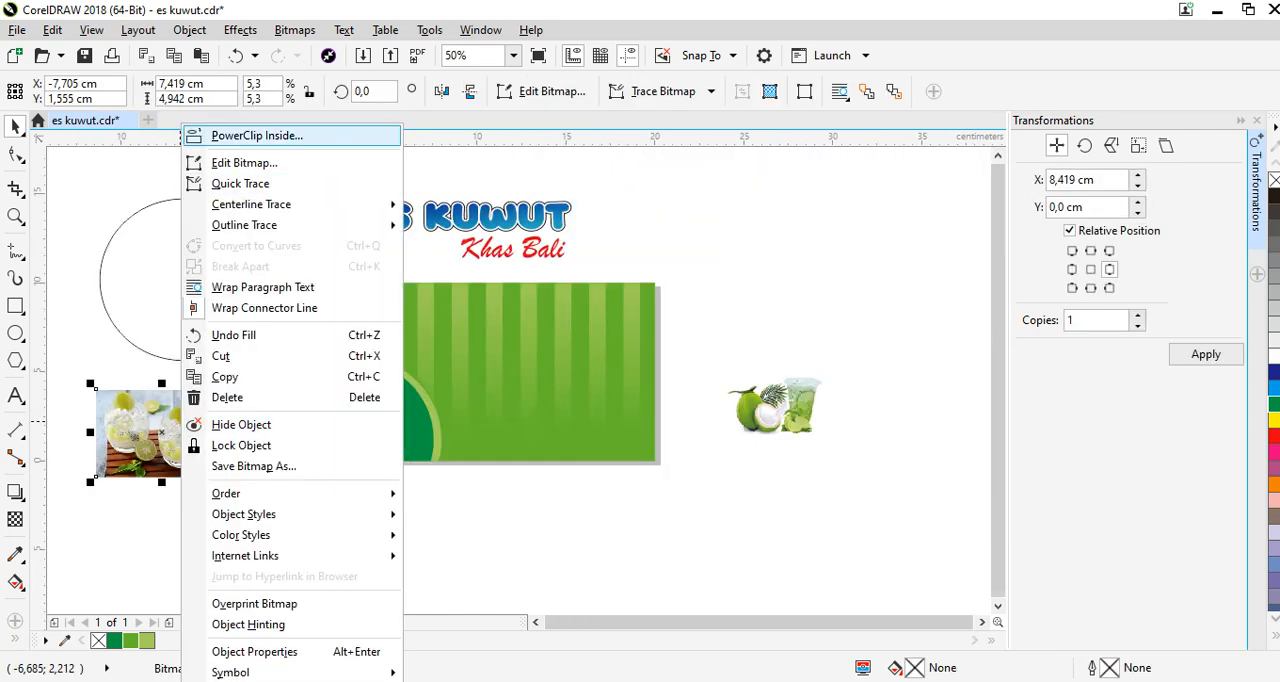
pyautogui.click(205, 134)
pyautogui.click(362, 414)
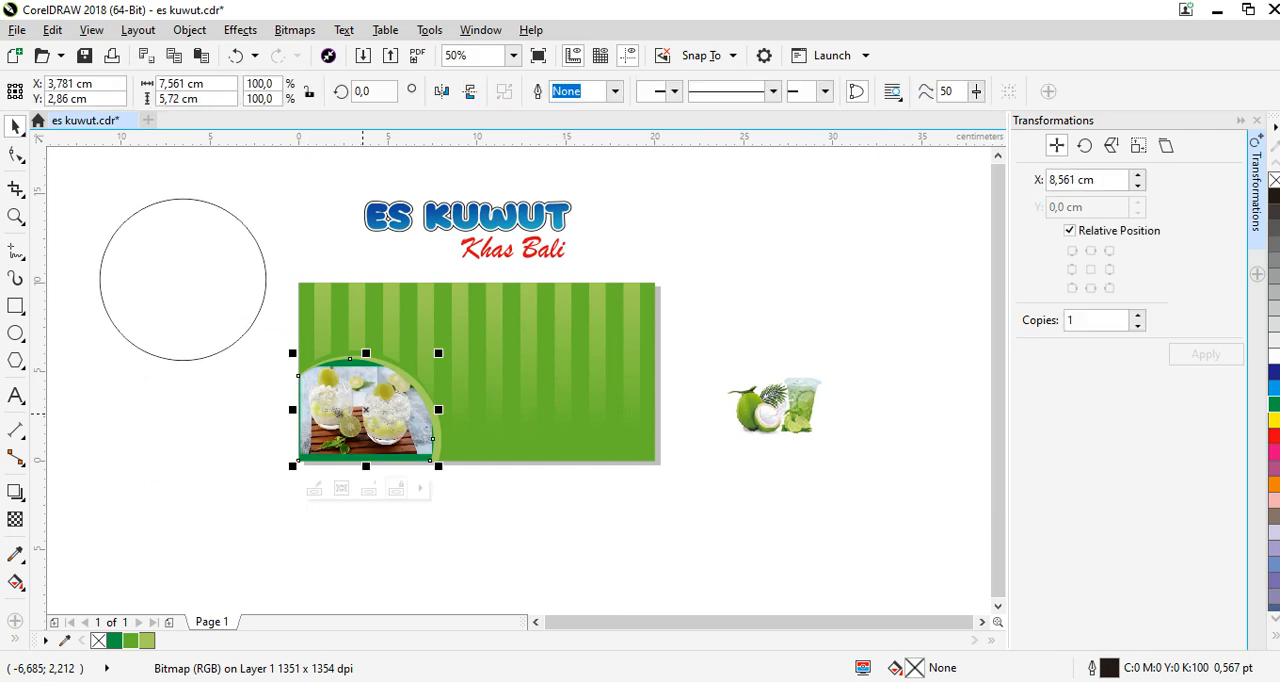
# Enlarge the drinks photo inside its PowerClip to 9.021 × 6.009 cm so it fills the corner shape, and finish editing the contents.
pyautogui.doubleClick(364, 414)
pyautogui.click(370, 414)
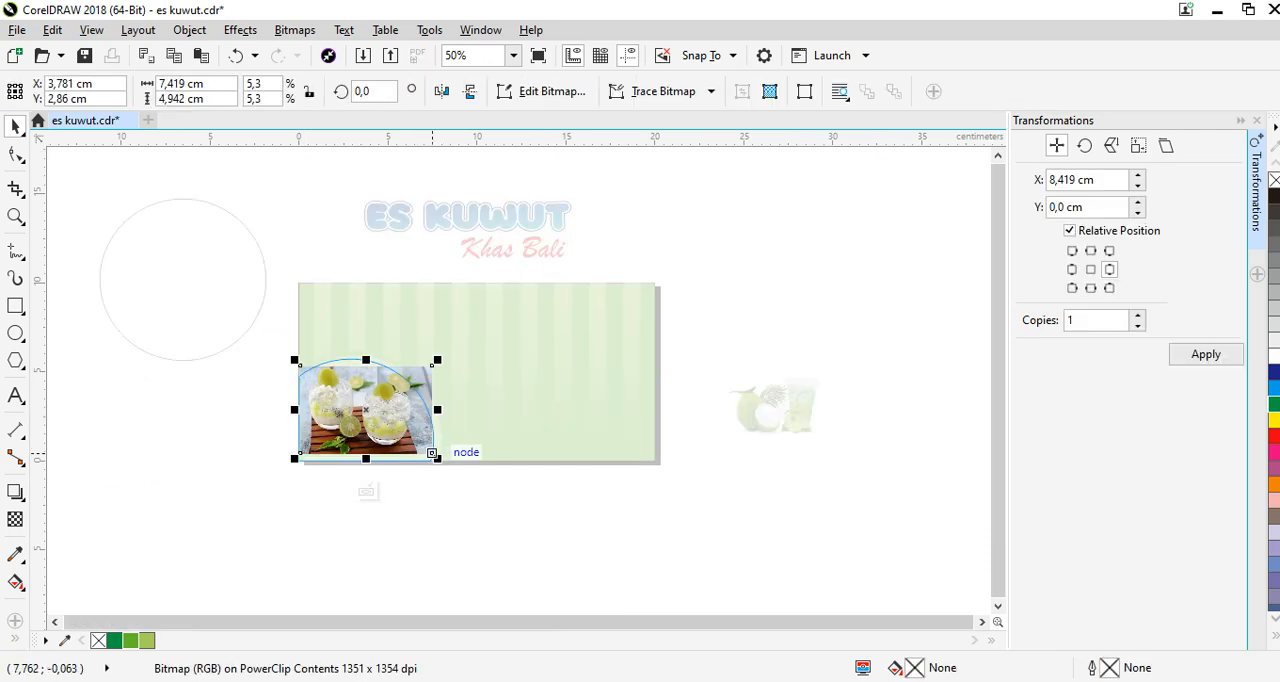
pyautogui.moveTo(437, 458); pyautogui.dragTo(451, 468)
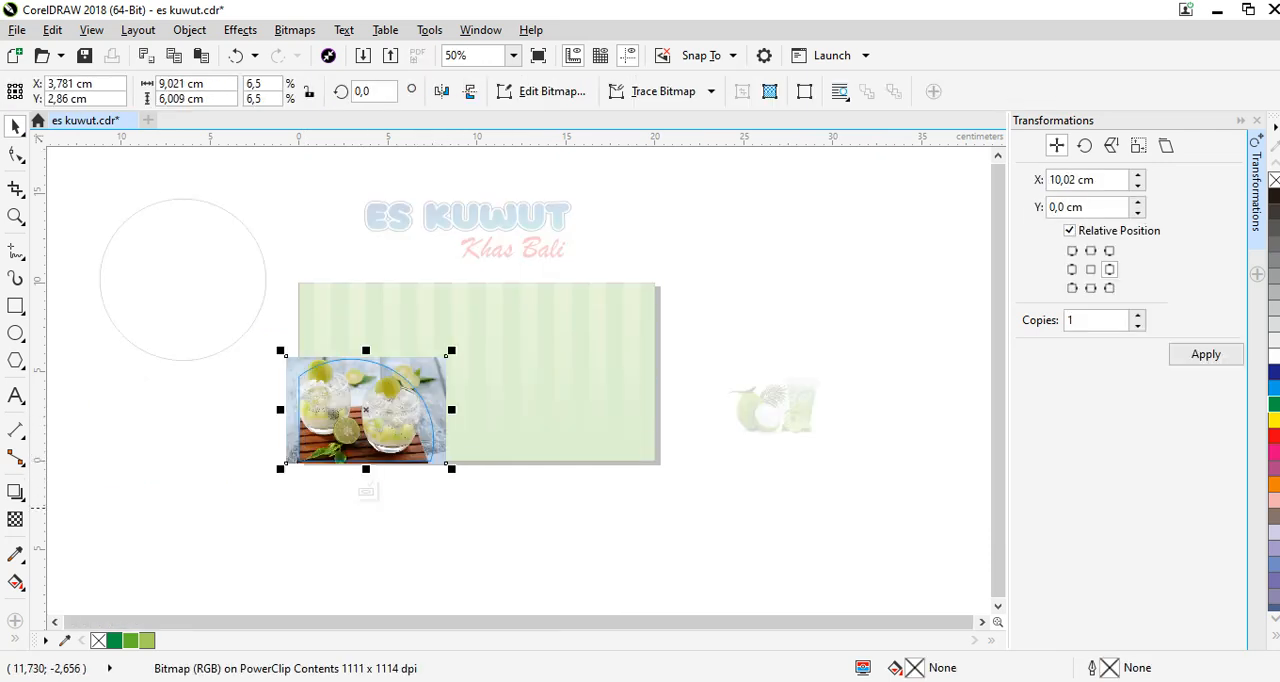
pyautogui.click(367, 491)
pyautogui.click(461, 495)
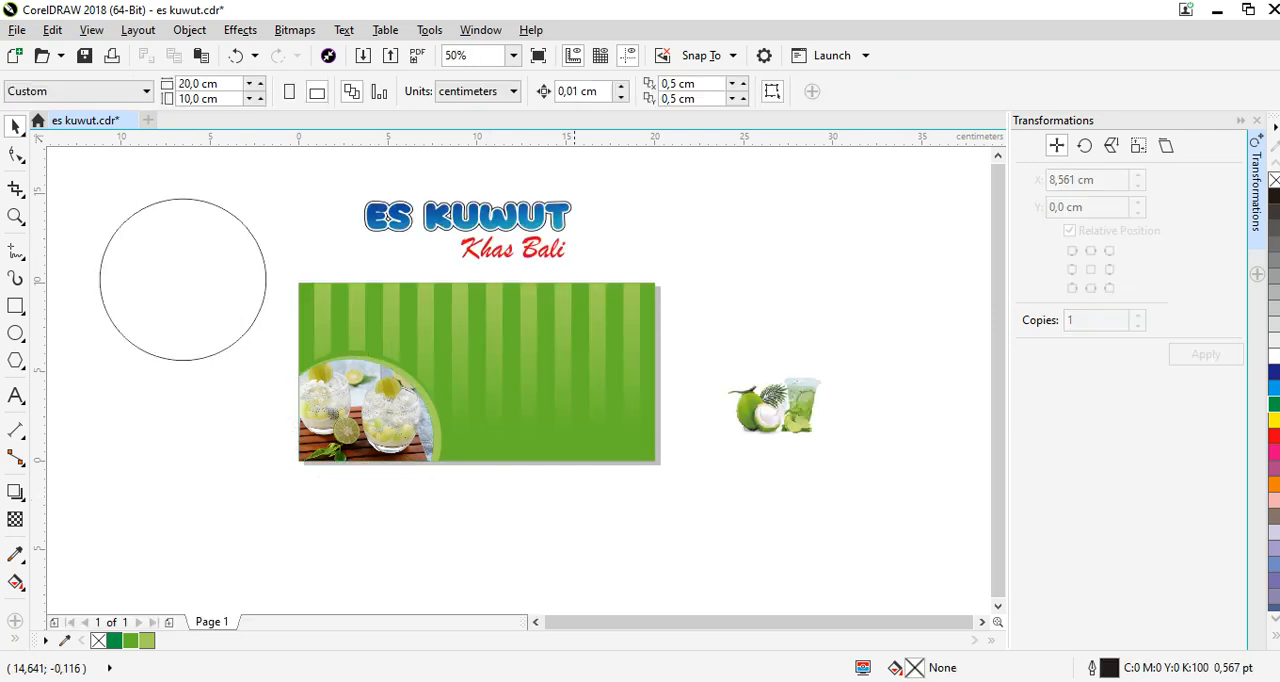
# Move the coconut and drink cup group into the banner's lower-right corner and enlarge it slightly.
pyautogui.click(782, 397)
pyautogui.moveTo(687, 325); pyautogui.dragTo(907, 466)
pyautogui.moveTo(796, 409); pyautogui.dragTo(615, 429)
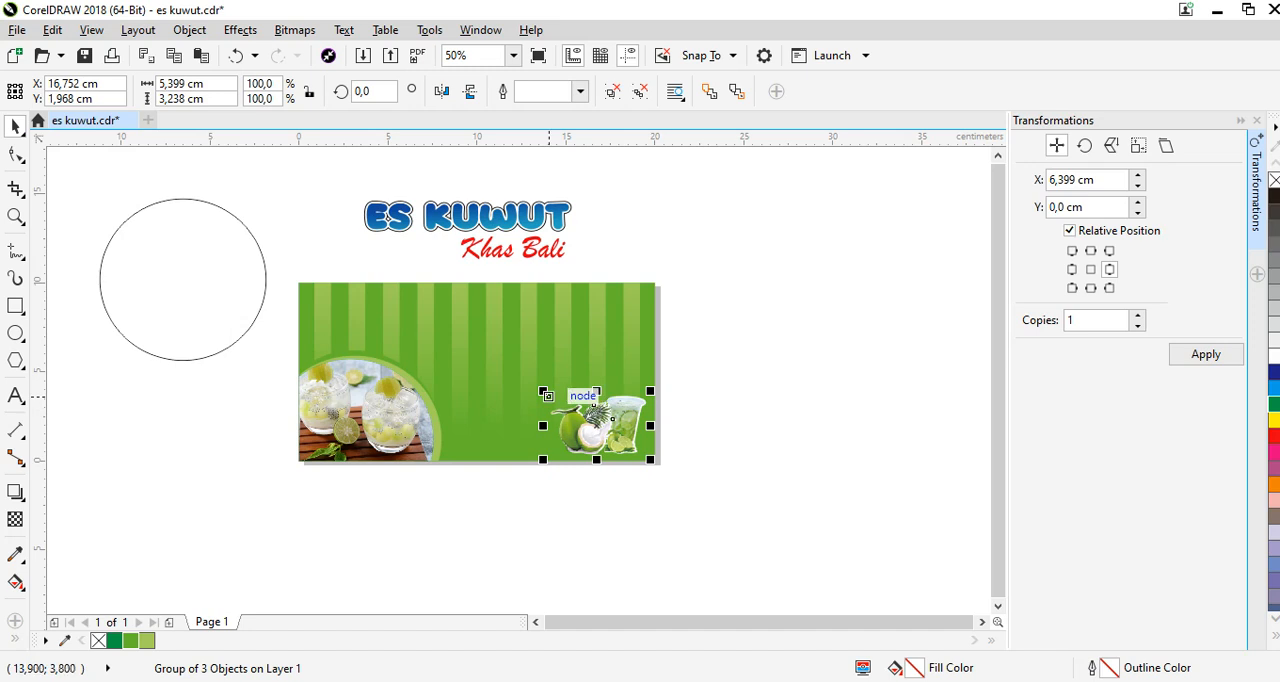
pyautogui.moveTo(546, 397); pyautogui.dragTo(536, 392)
pyautogui.click(630, 240)
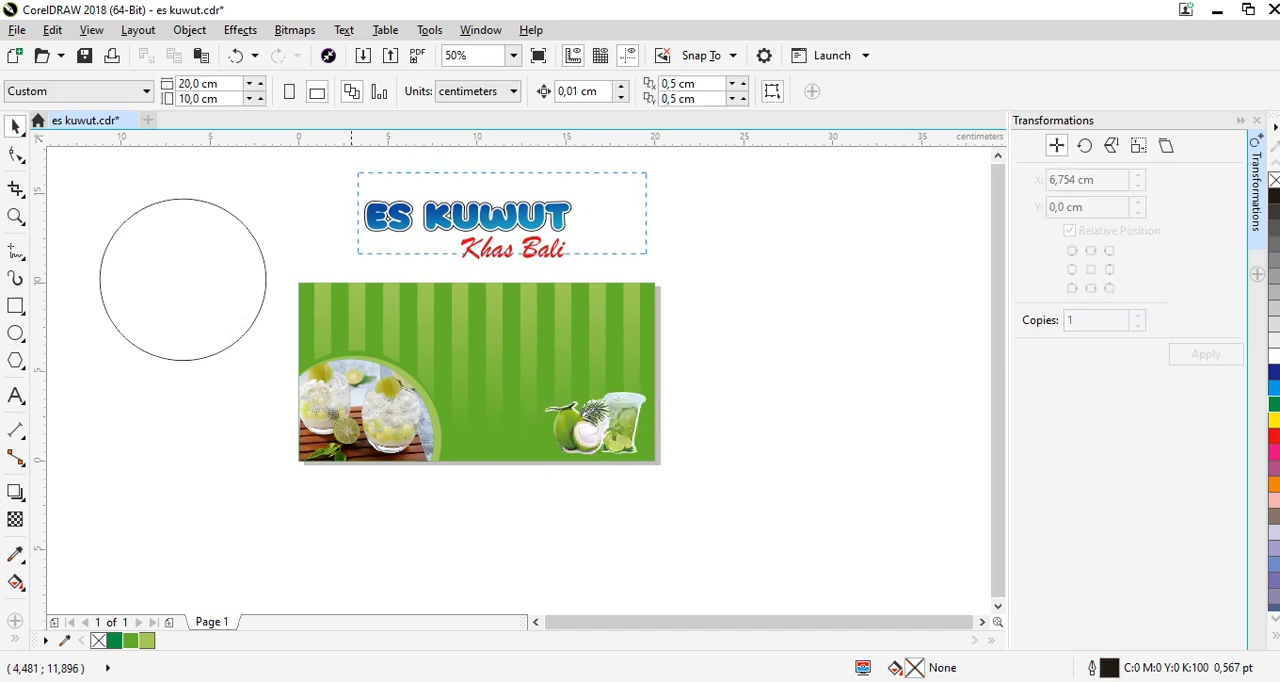
# Move the Es Kuwut Khas Bali title group onto the upper part of the banner and size it to 15.162 × 4.868 cm.
pyautogui.moveTo(522, 243); pyautogui.dragTo(620, 368)
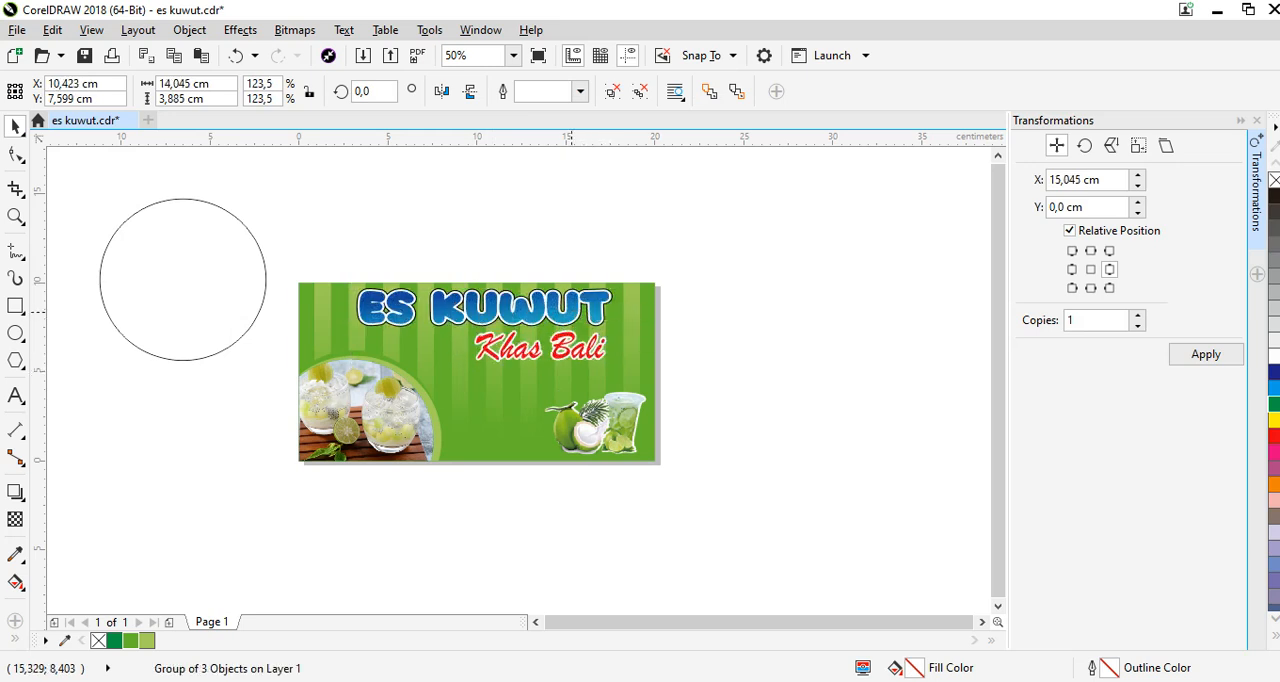
pyautogui.moveTo(572, 311); pyautogui.dragTo(564, 323)
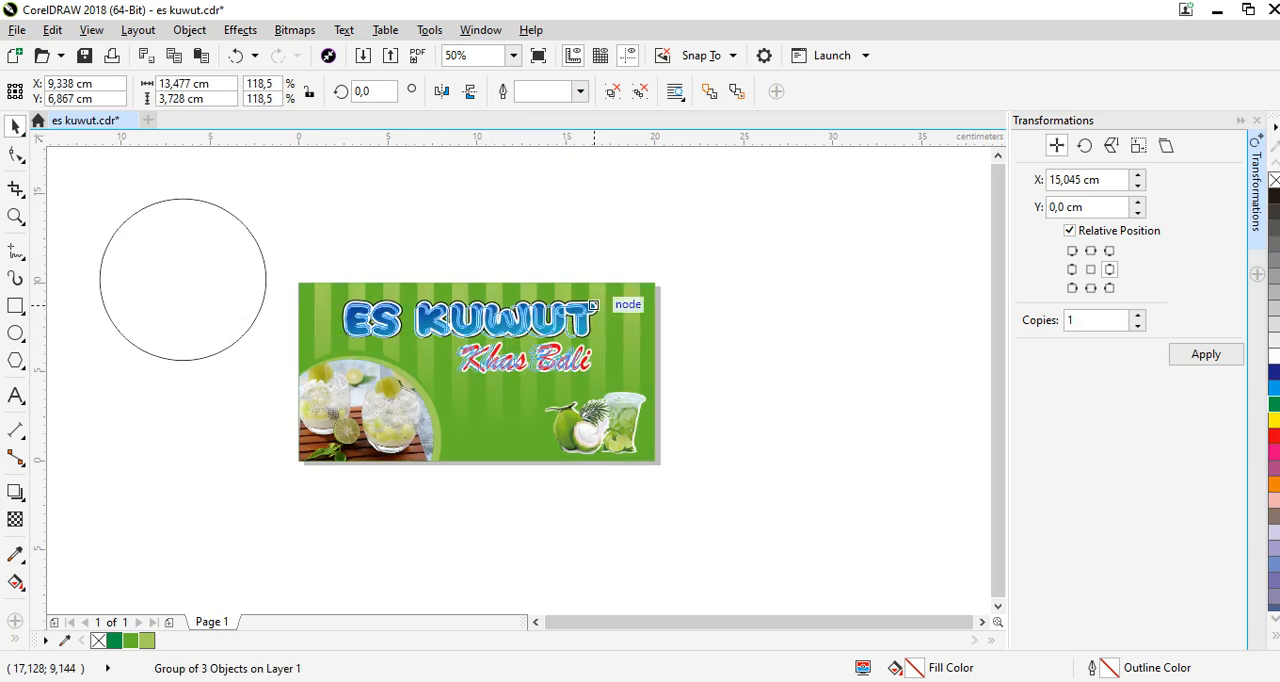
pyautogui.moveTo(608, 288); pyautogui.dragTo(628, 281)
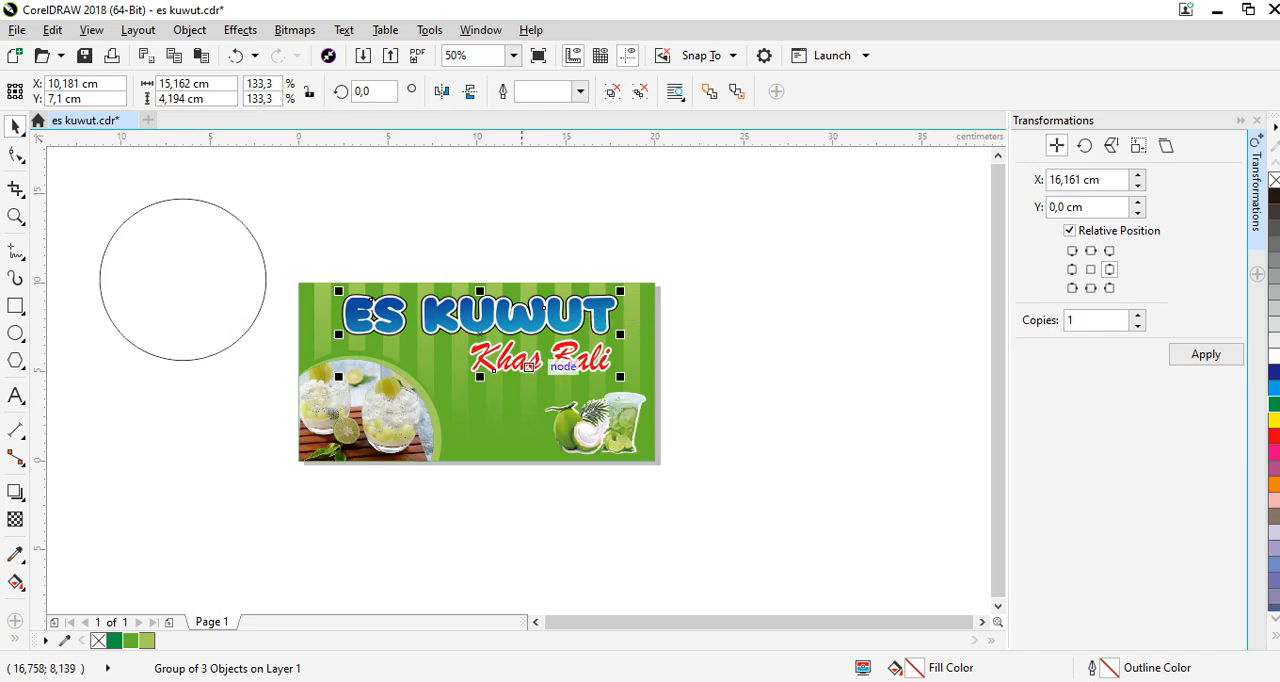
pyautogui.moveTo(480, 377); pyautogui.dragTo(480, 390)
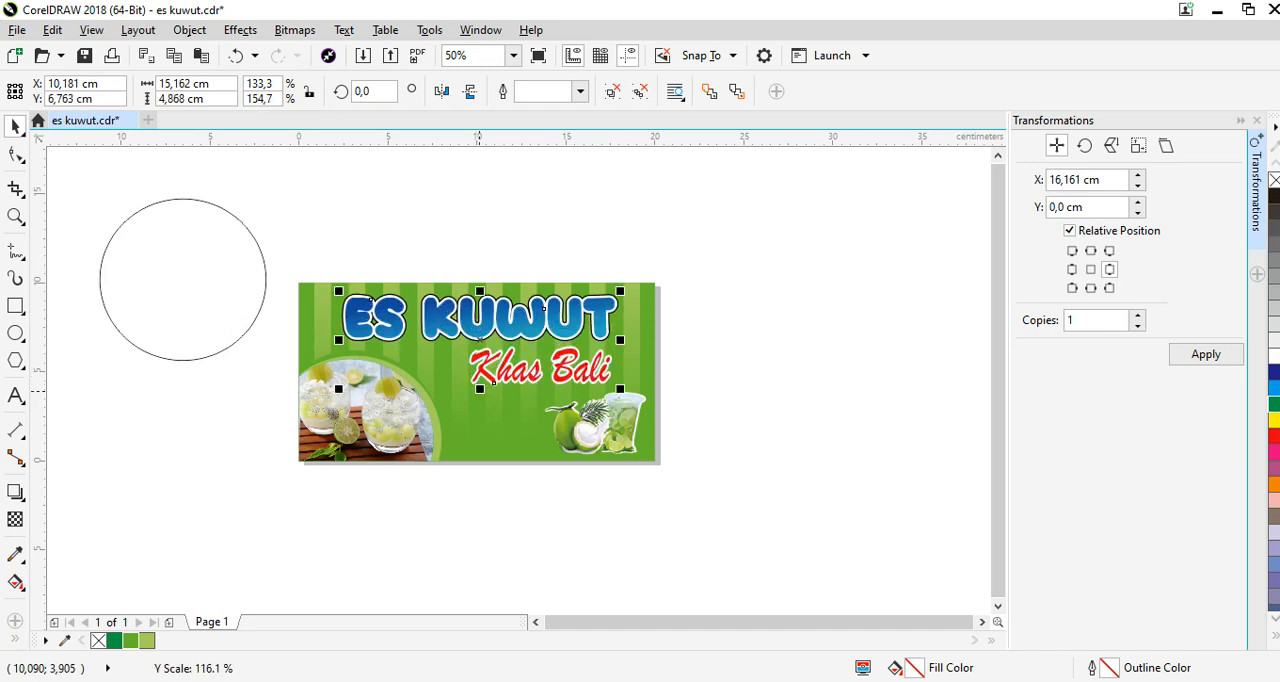
# Delete the leftover unfilled circle beside the banner.
pyautogui.click(799, 339)
pyautogui.click(182, 198)
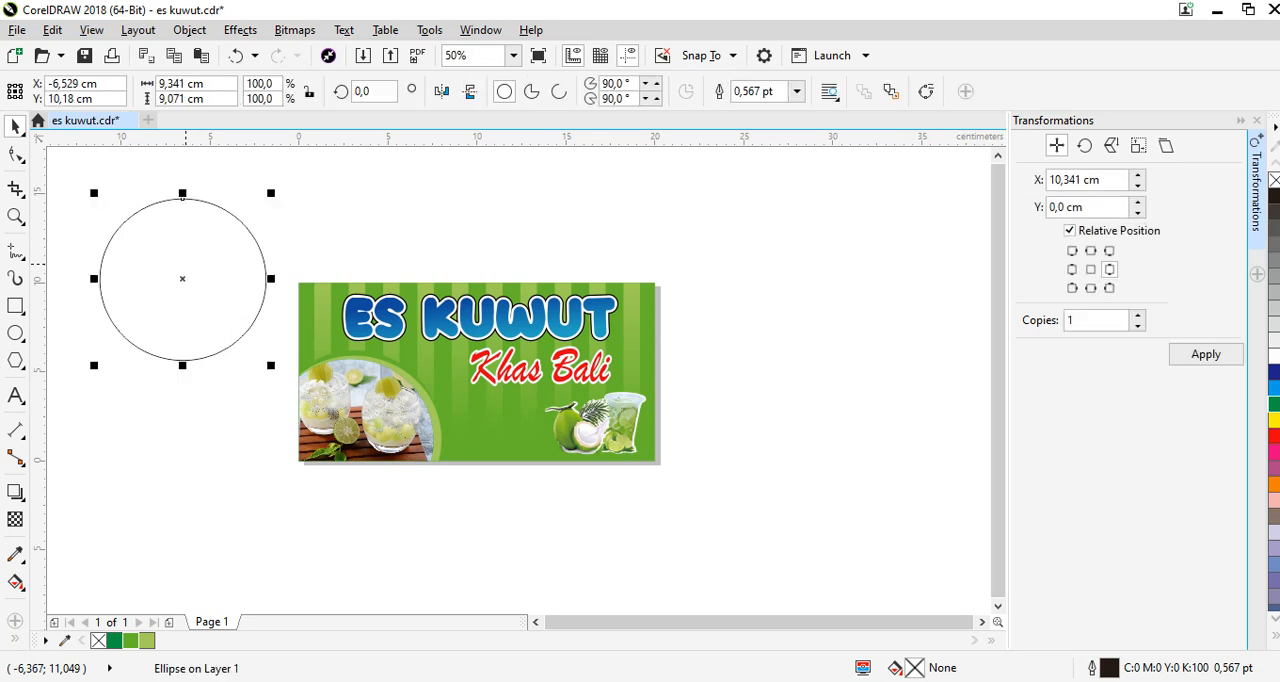
pyautogui.press('Delete')
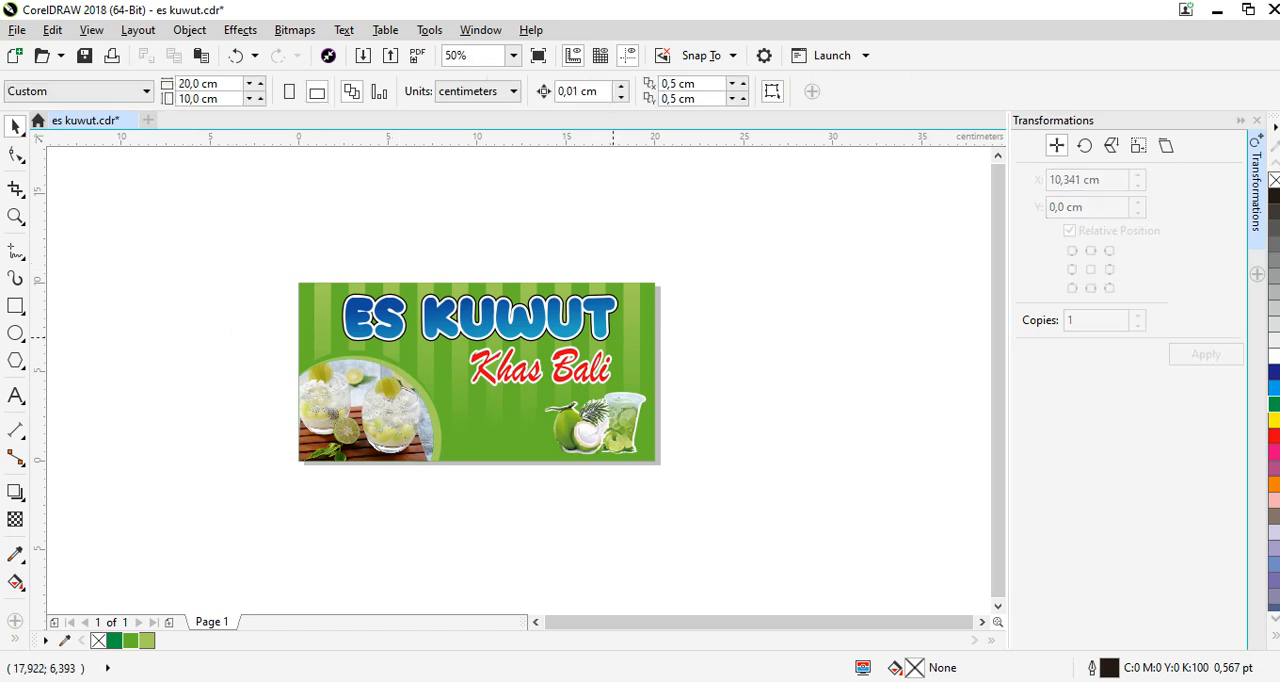
# Add a 24 pt Arial artistic text line just above the banner's upper-left corner reading "Password :".
pyautogui.scroll(1, 493, 332)
pyautogui.click(15, 395)
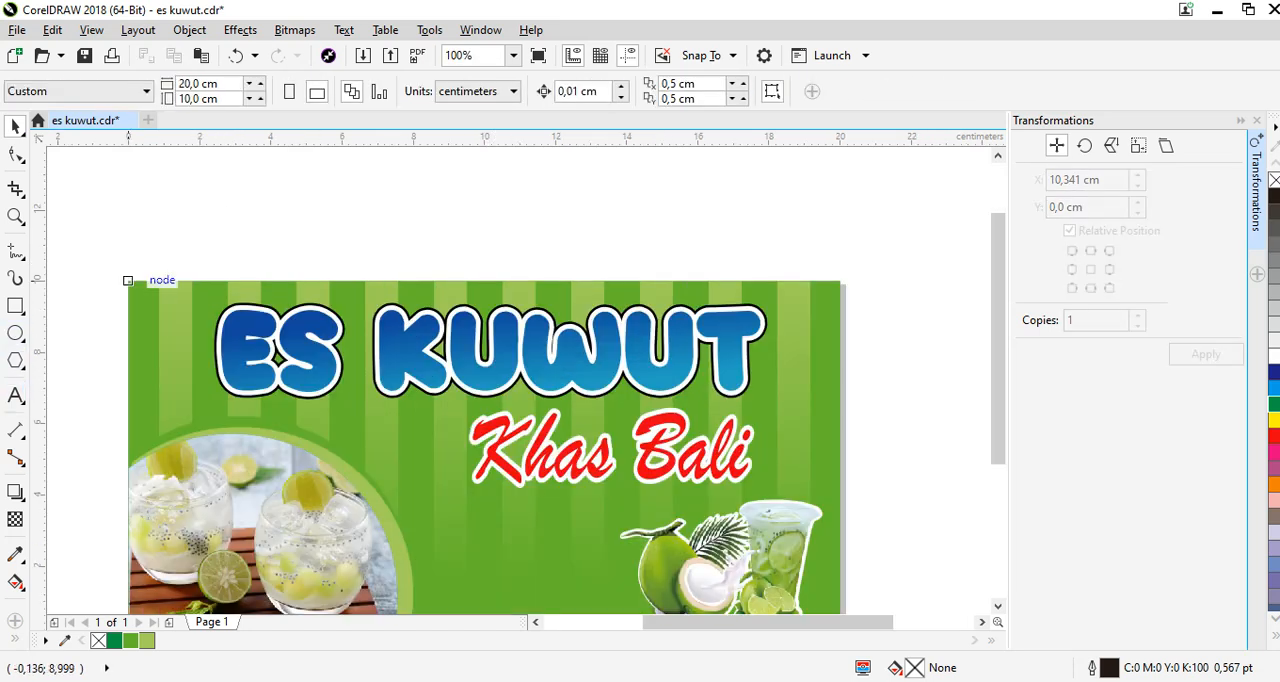
pyautogui.click(143, 265)
pyautogui.press('Return')
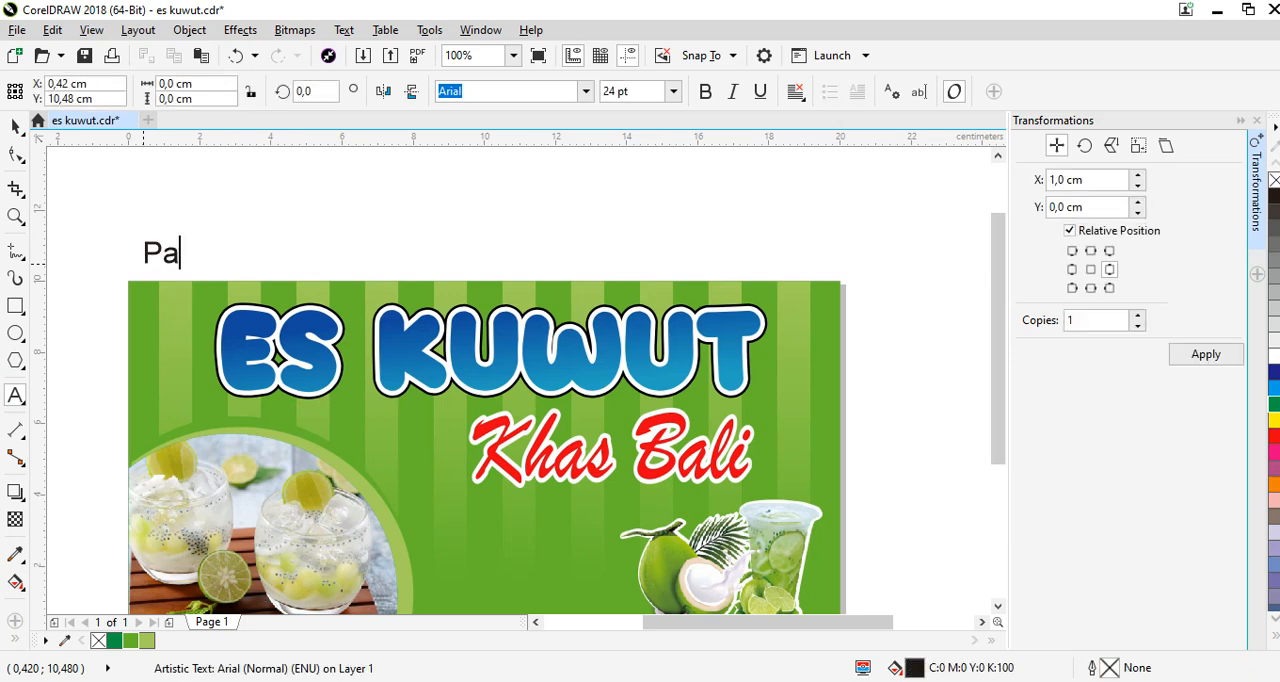
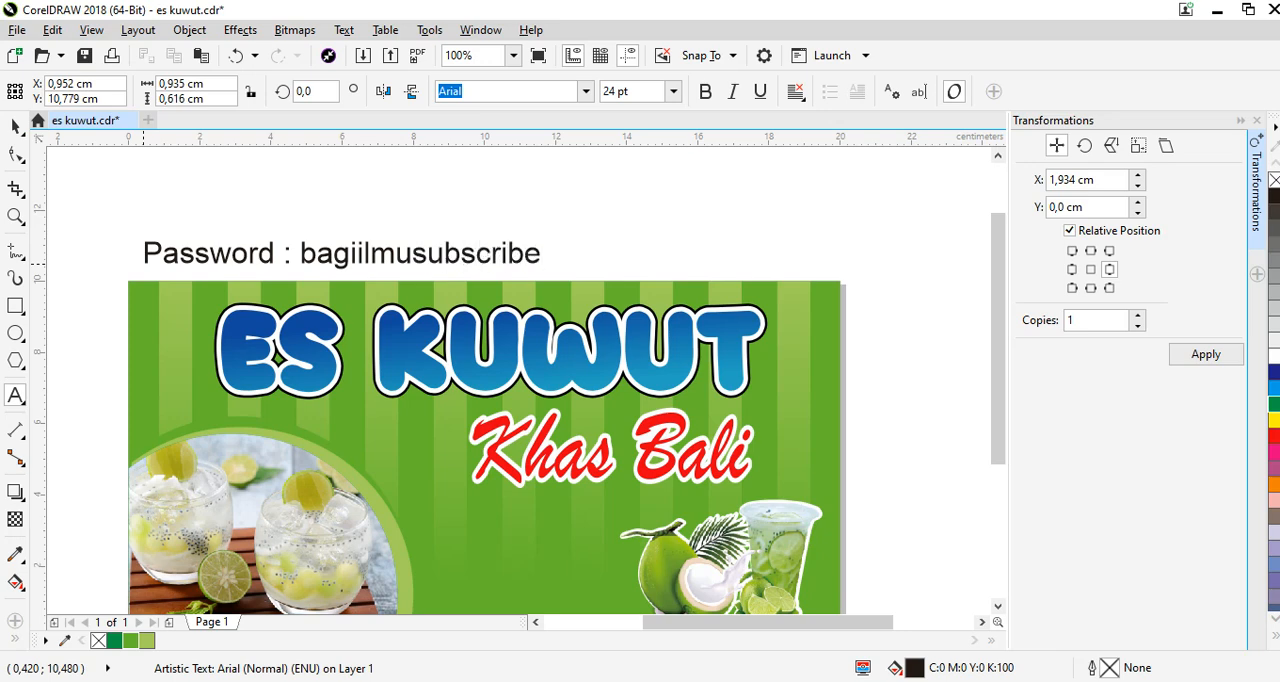
# Enter the password after the "Password :" label and finish the text object.
pyautogui.hotkey('ctrl', 'space')
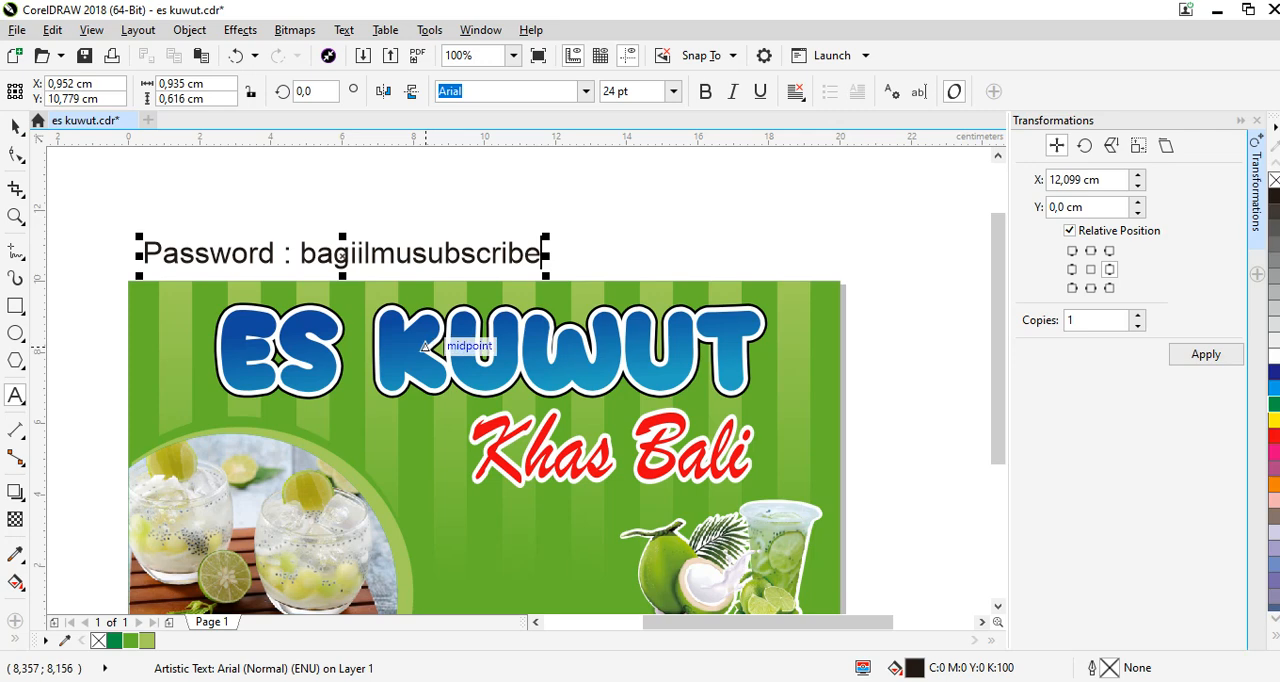
pyautogui.press('F4')
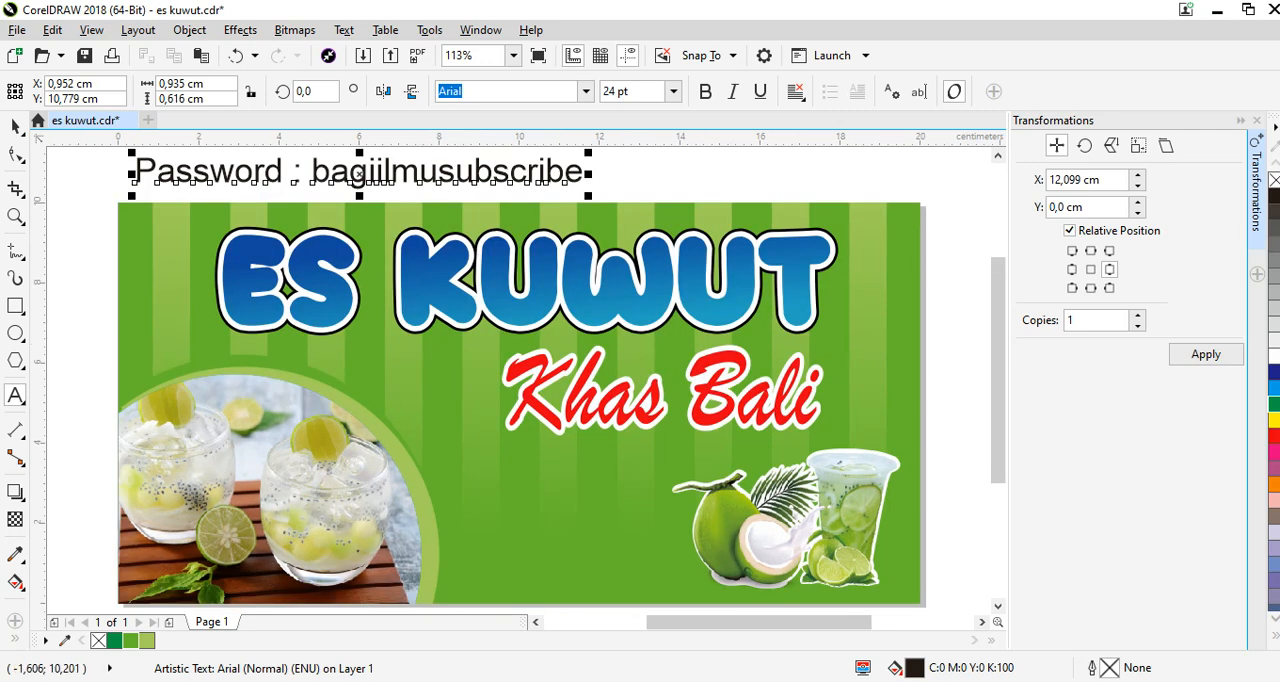